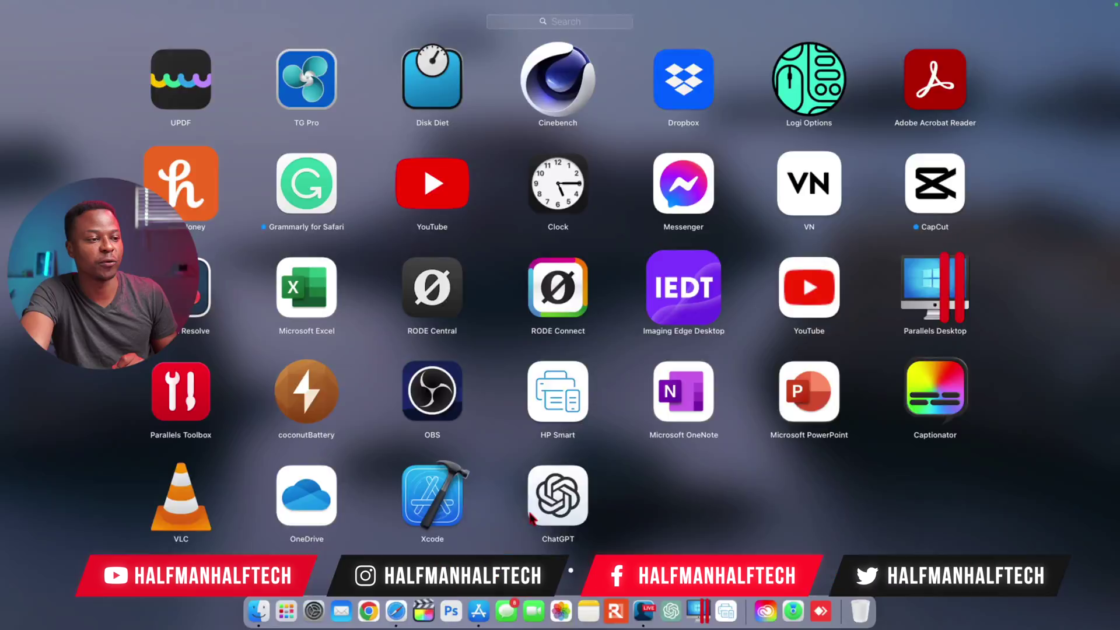
Step: Launch Safari from Launchpad, then open the App Store and move its window left
click(531, 516)
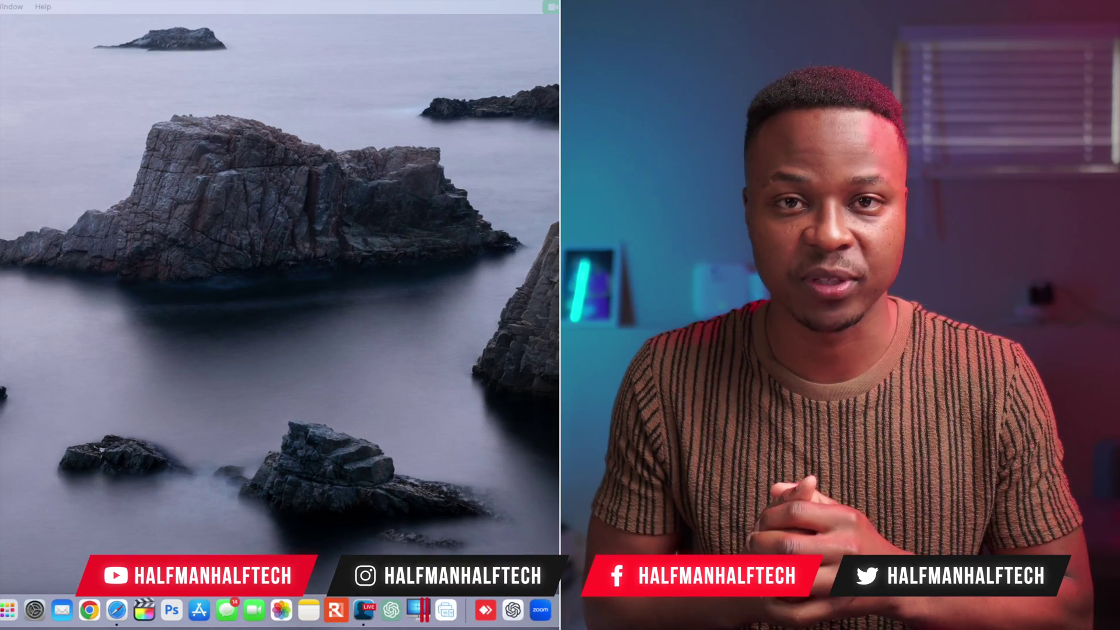
key(F4)
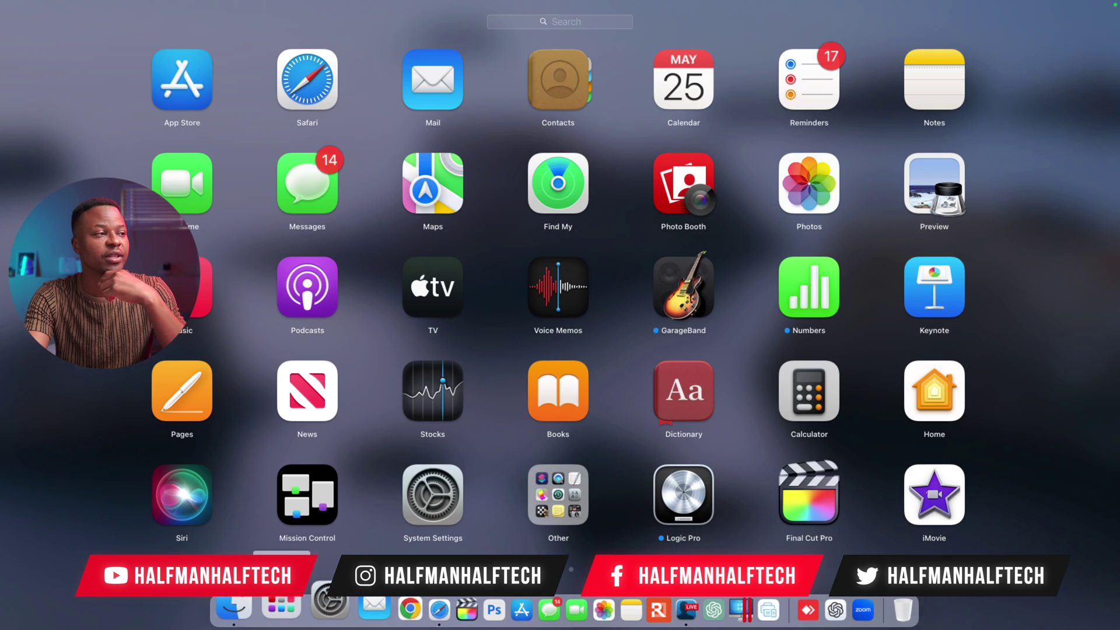
click(336, 84)
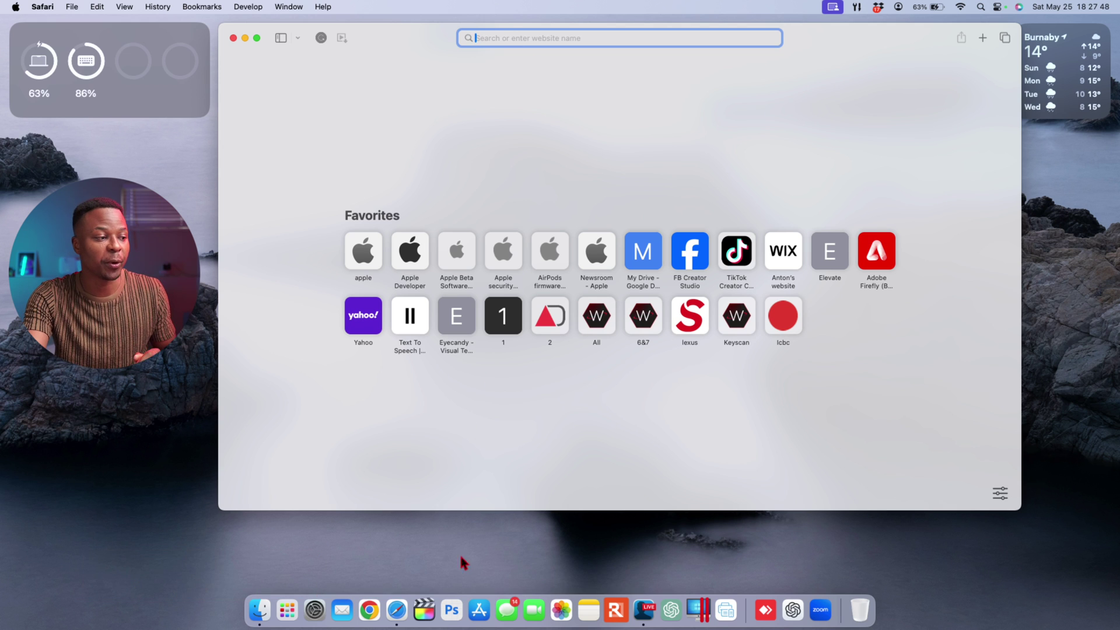
click(479, 610)
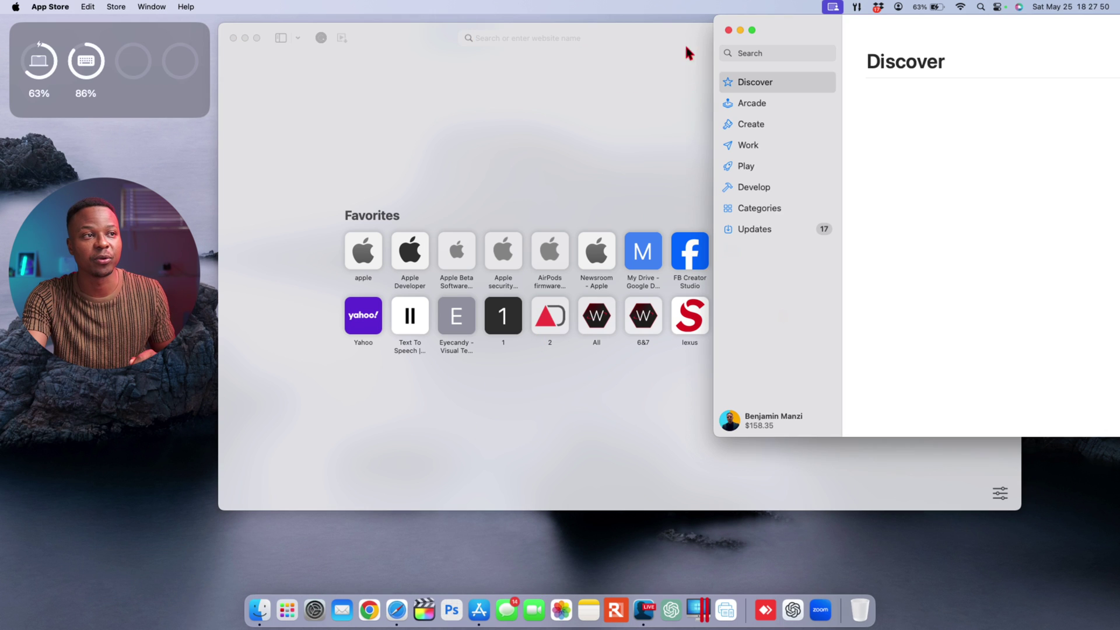
drag(792, 30, 483, 33)
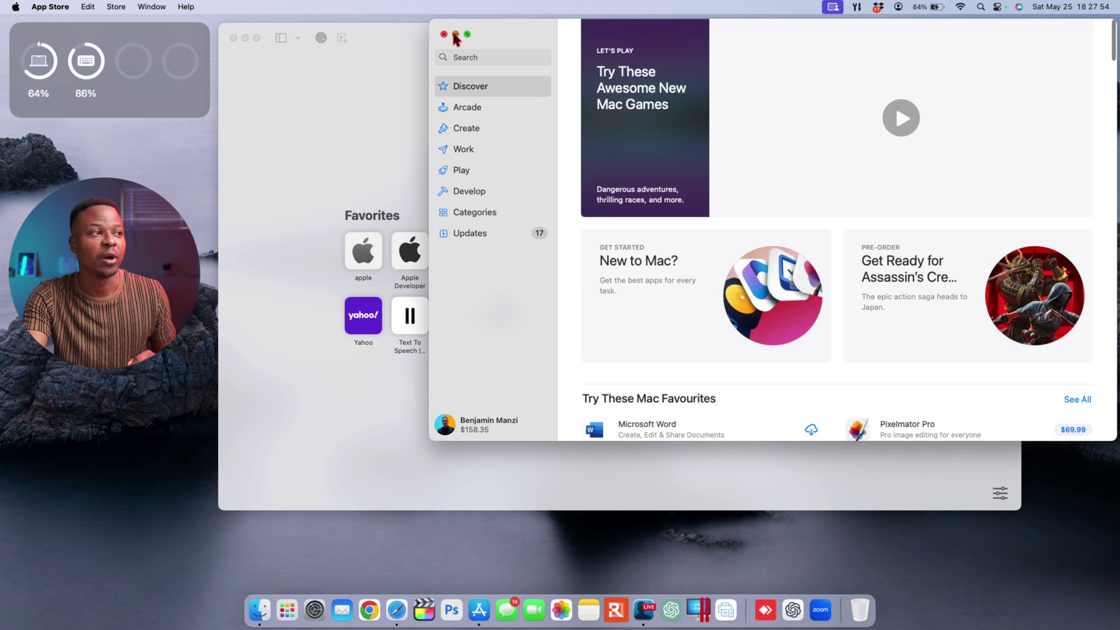
Step: Minimize the App Store, browse to openai.com, and follow Products to the ChatGPT login page
click(457, 33)
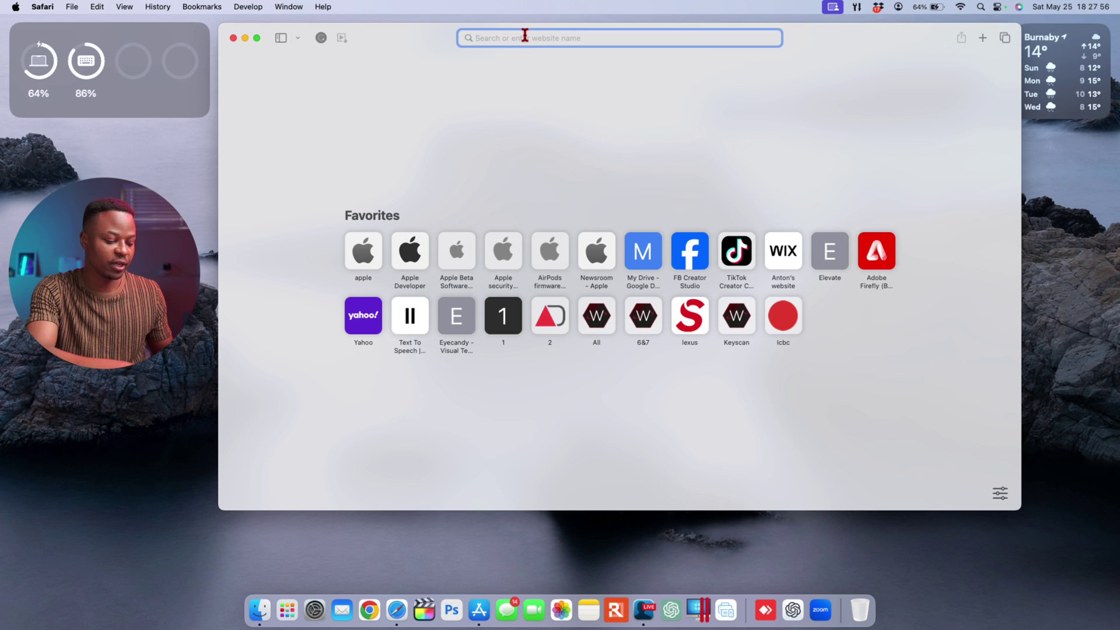
text(openai.com — OpenAI)
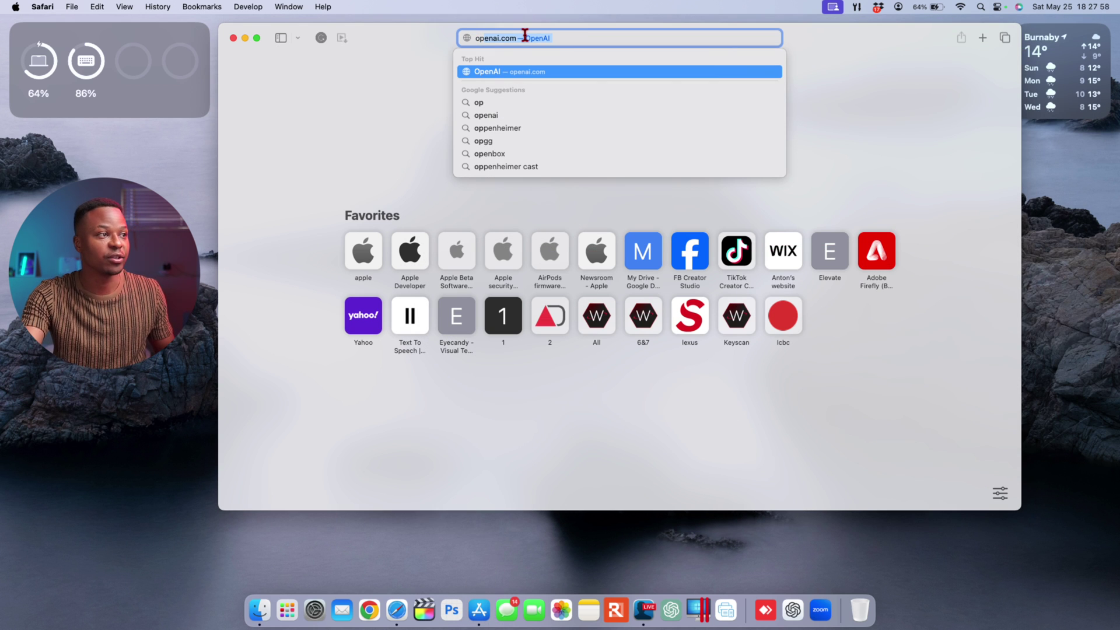
click(520, 71)
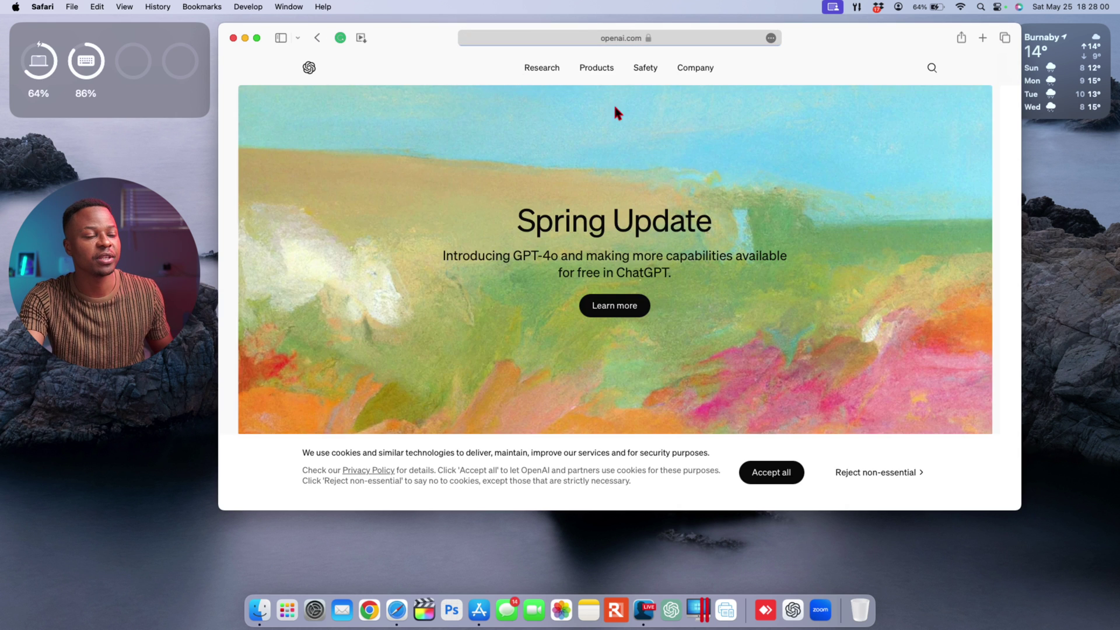
mouse_move(588, 70)
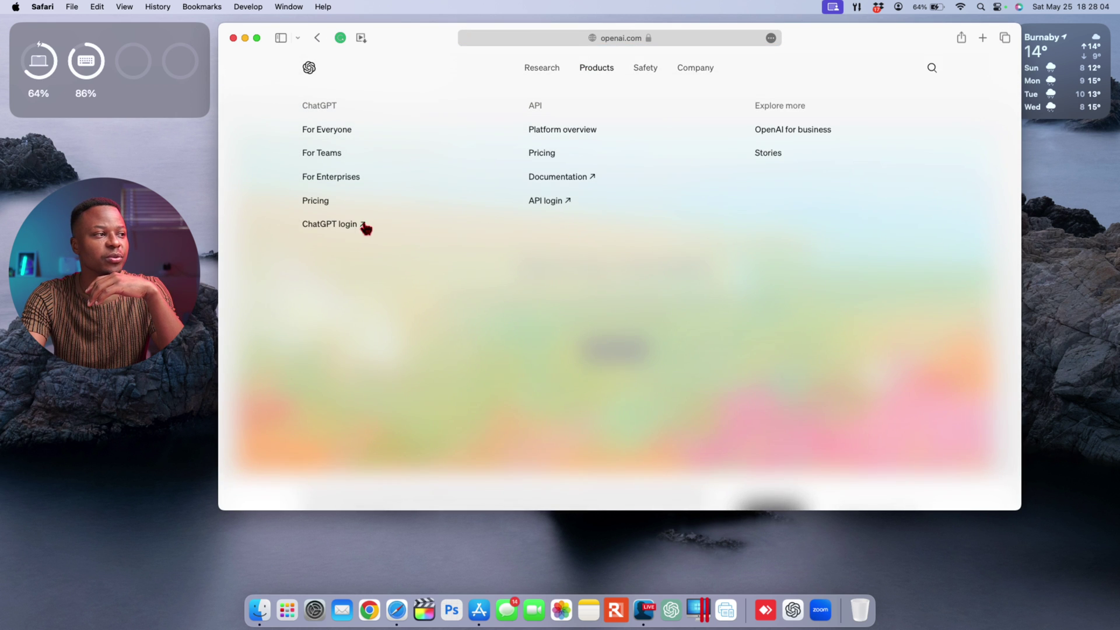
click(325, 231)
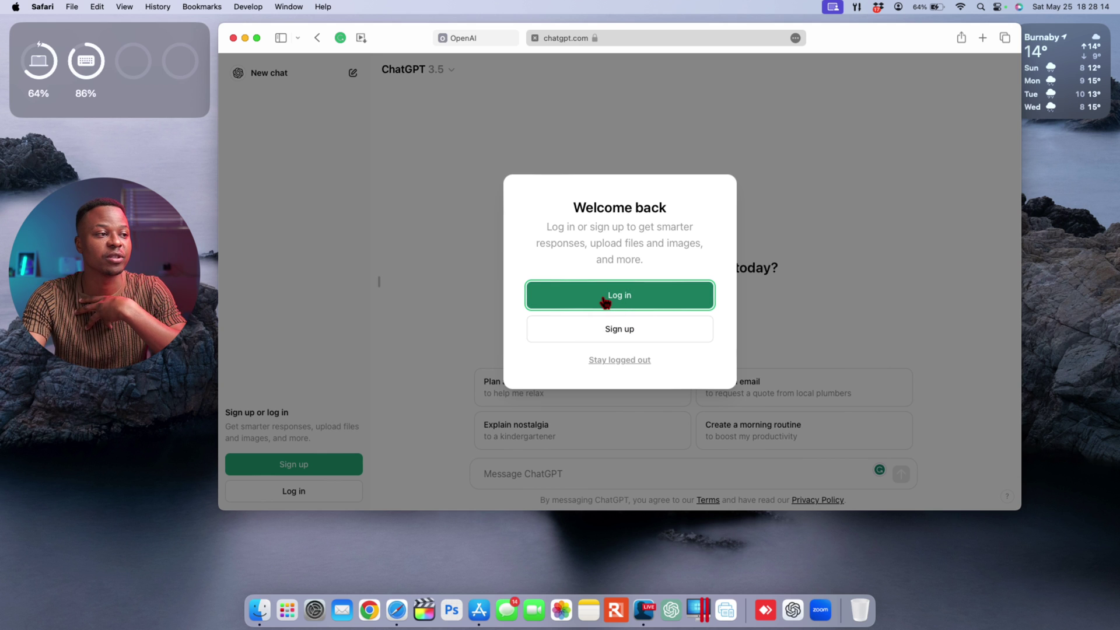
Step: Log in to ChatGPT, check the model list while keeping GPT-4o, and bring up the account options
click(605, 300)
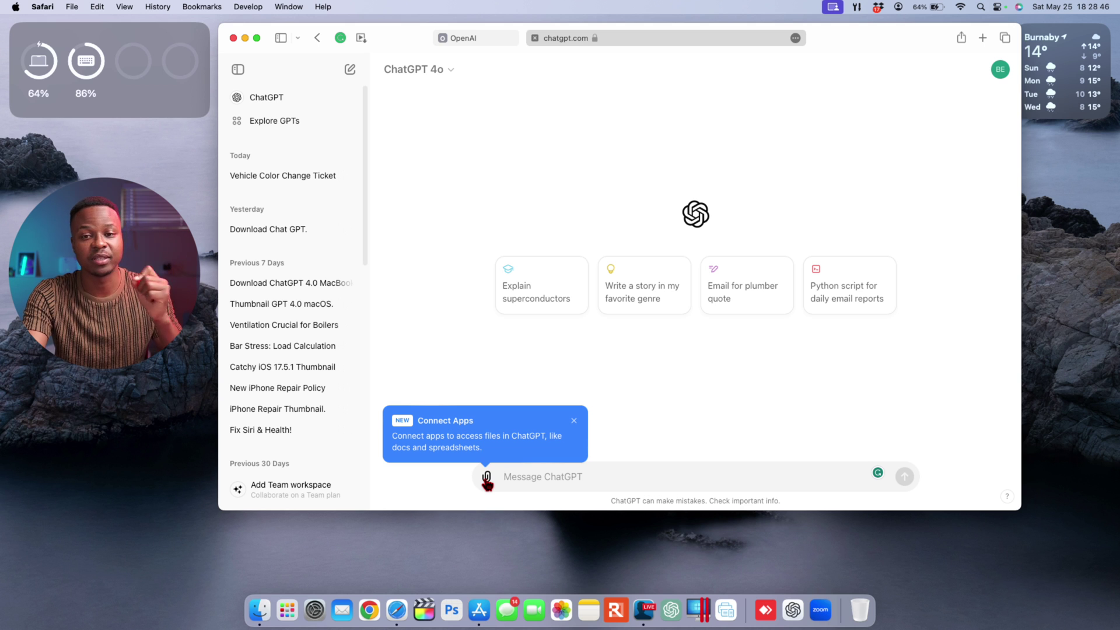
click(445, 85)
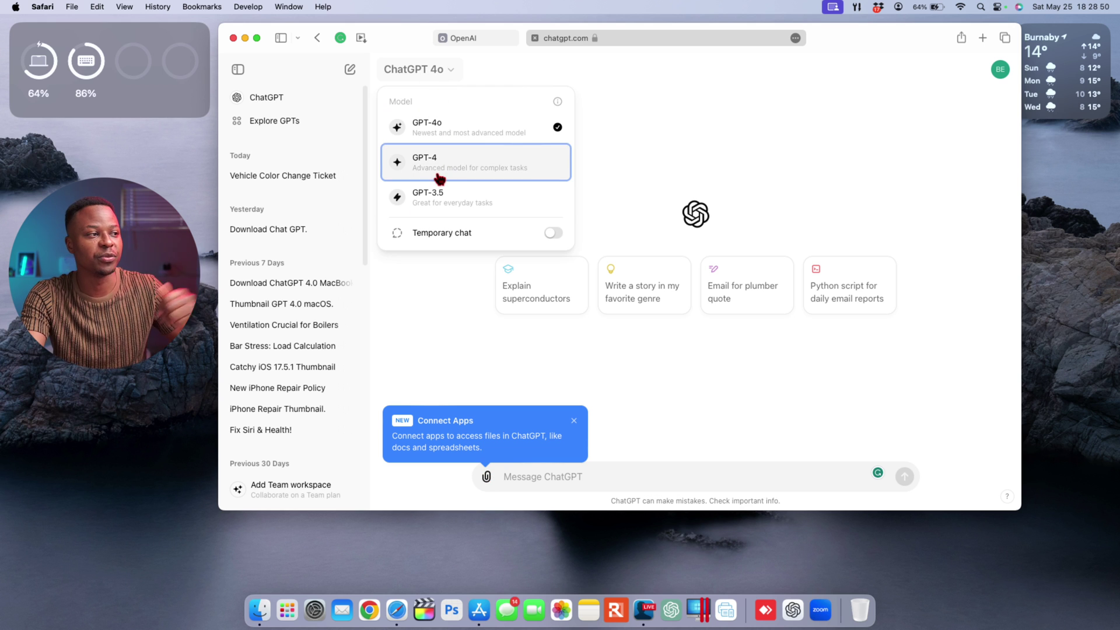
click(688, 131)
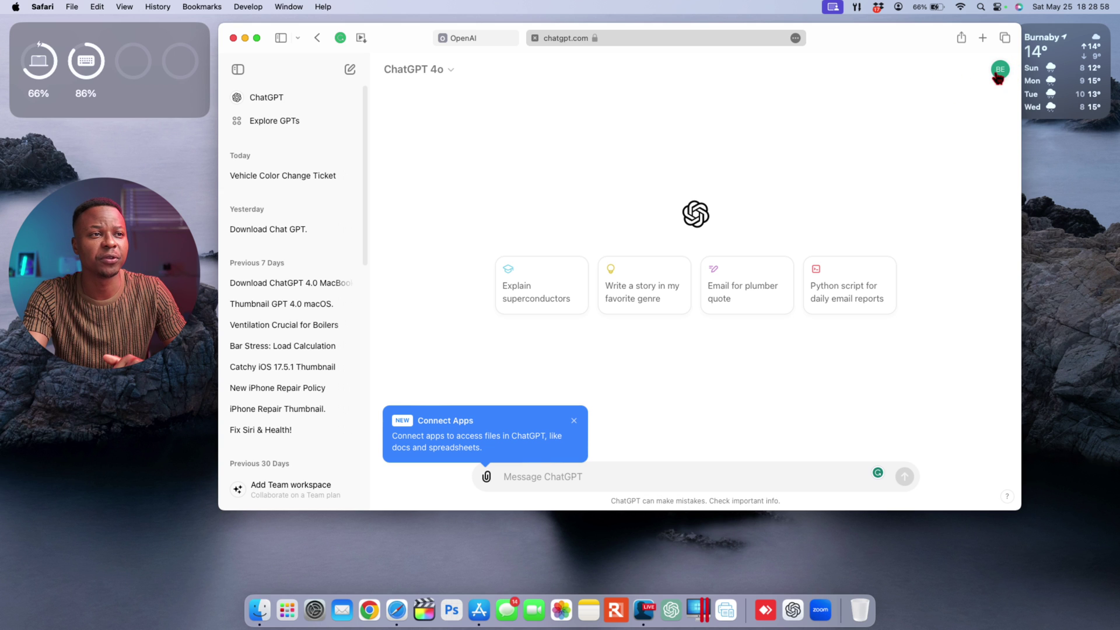
click(1000, 72)
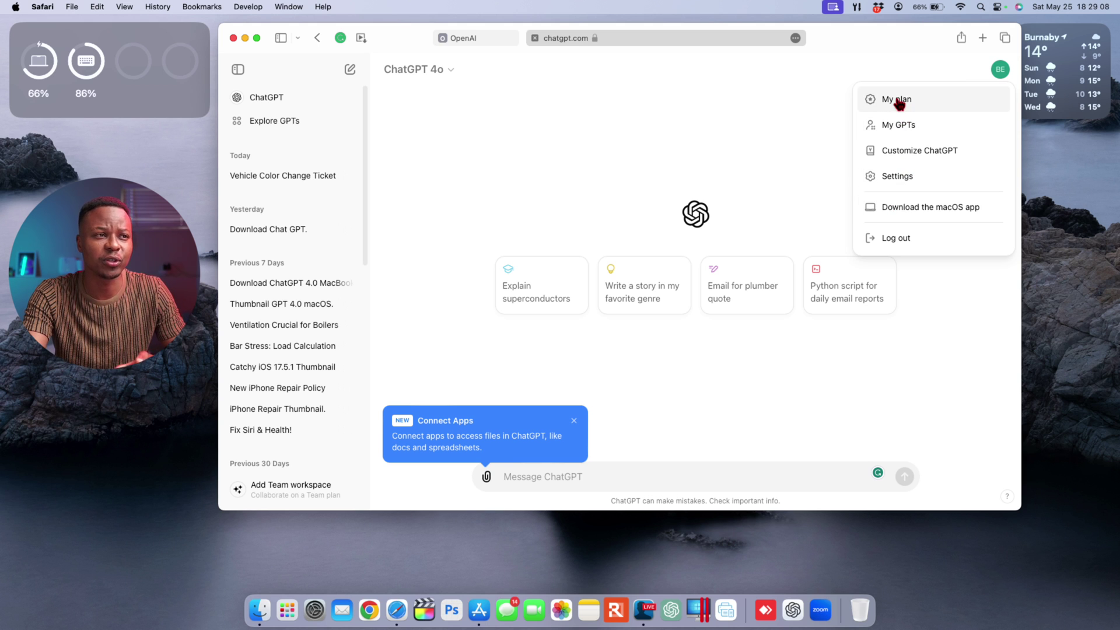
Step: View the current plan: Plus at $20/month beside Team at $25 per person/month
click(897, 100)
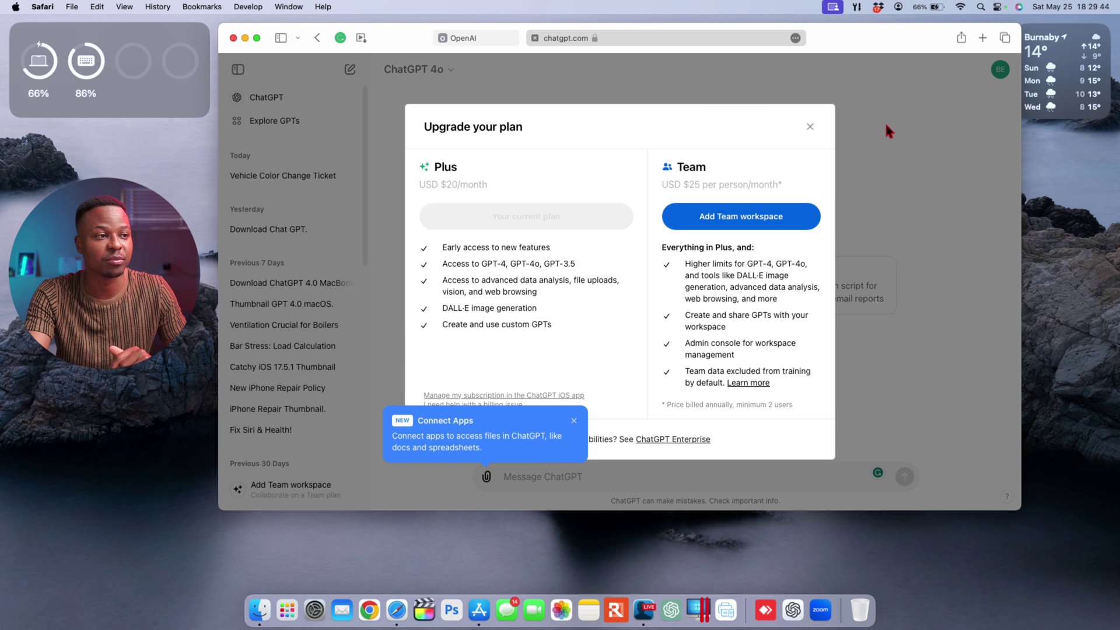
Step: Close the plan comparison and download the ChatGPT macOS app from the account menu
click(809, 128)
click(1000, 70)
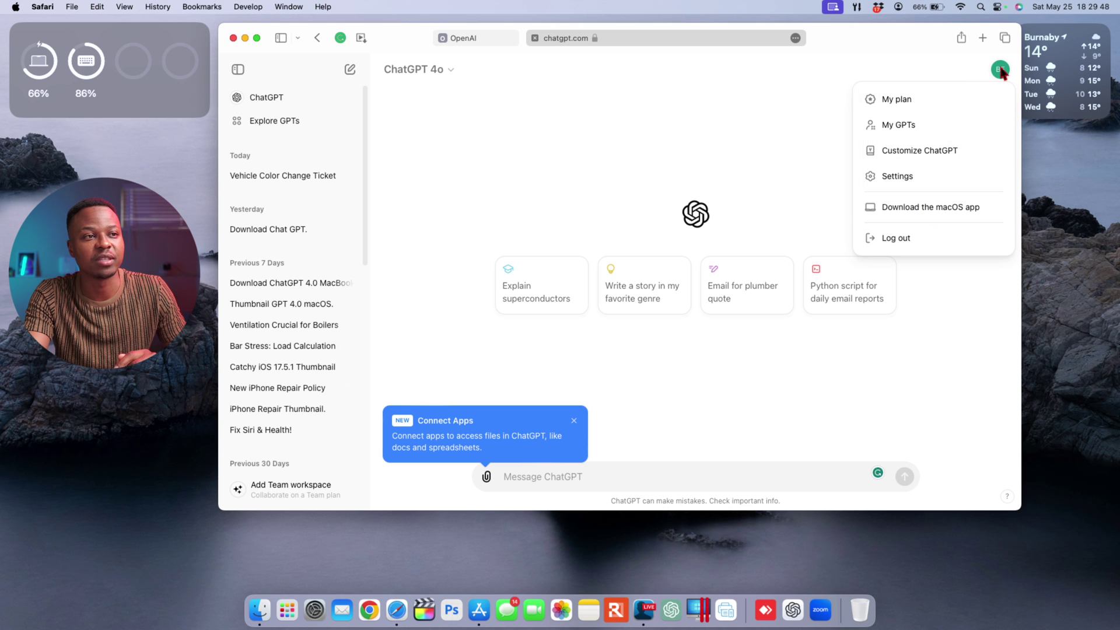
click(1000, 69)
click(1000, 68)
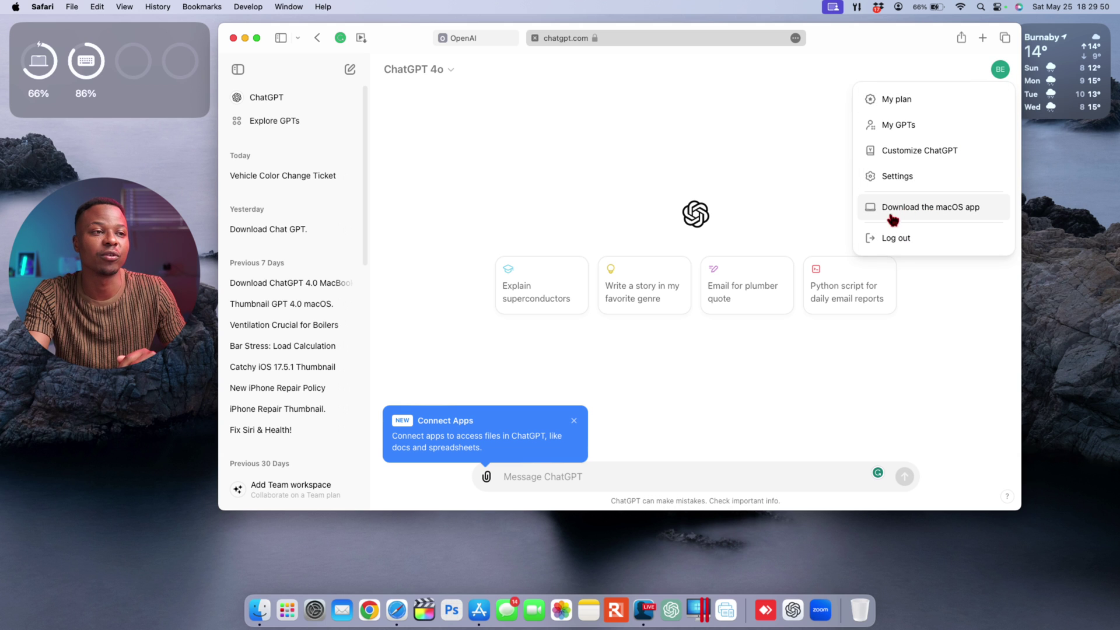
click(943, 212)
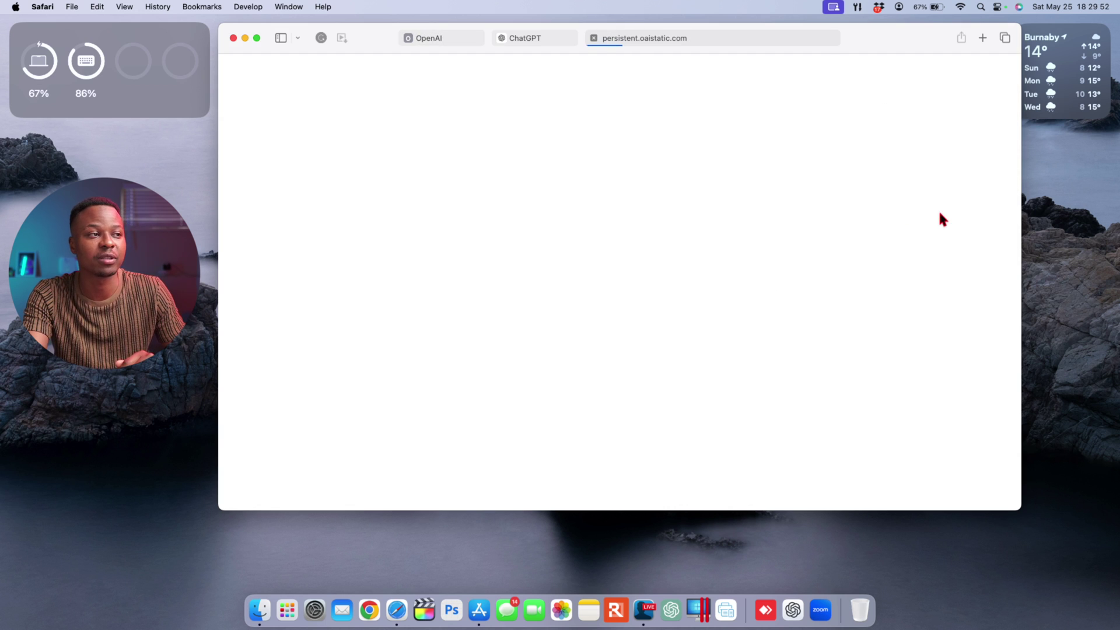
Step: Open the downloaded ChatGPT installer from Downloads and copy ChatGPT into Applications
click(938, 38)
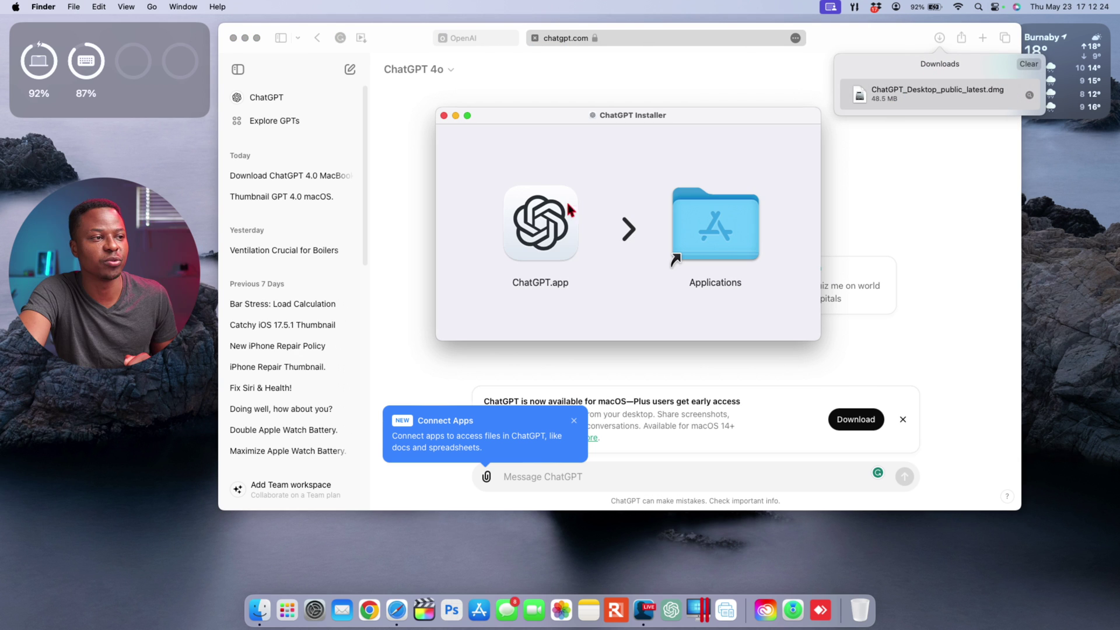
click(533, 251)
drag(532, 251, 700, 257)
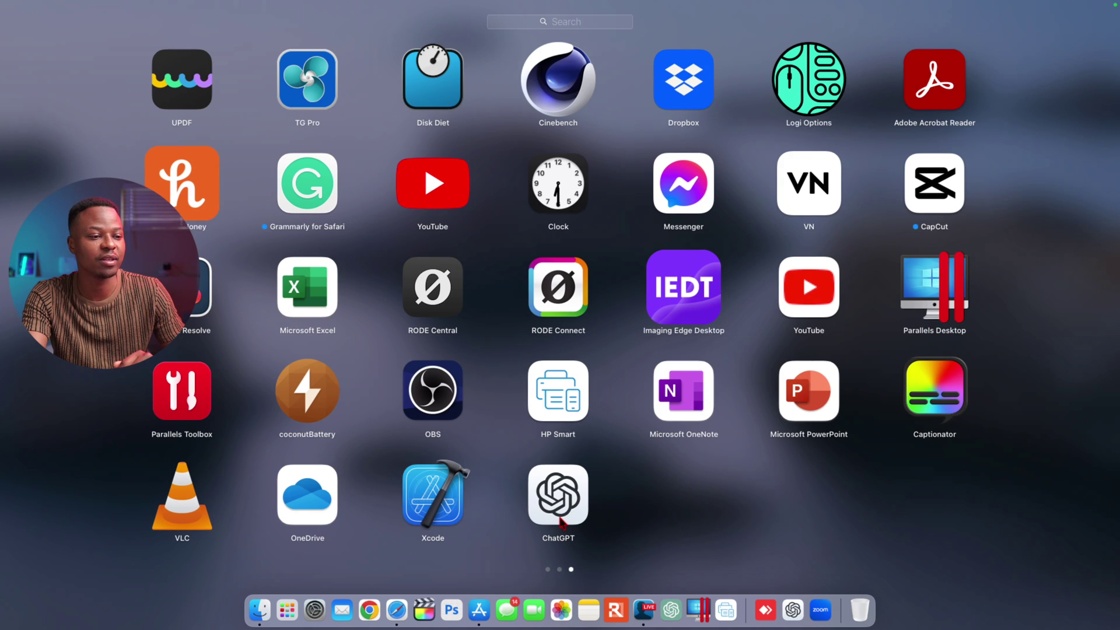
Step: Launch the installed ChatGPT app from Launchpad and confirm opening the downloaded app
click(559, 520)
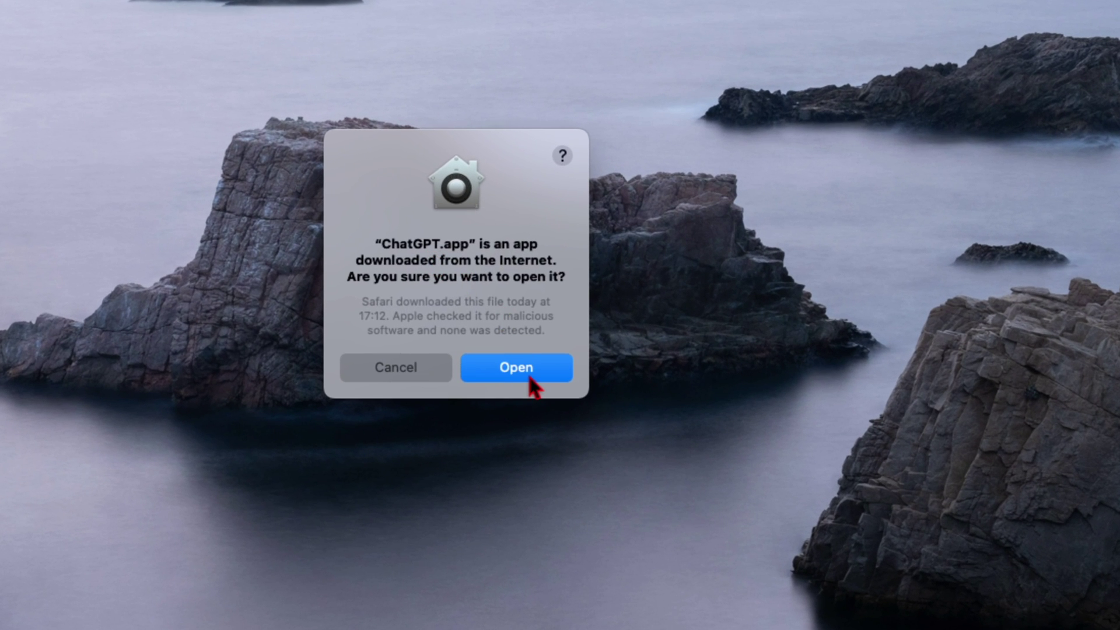
click(528, 376)
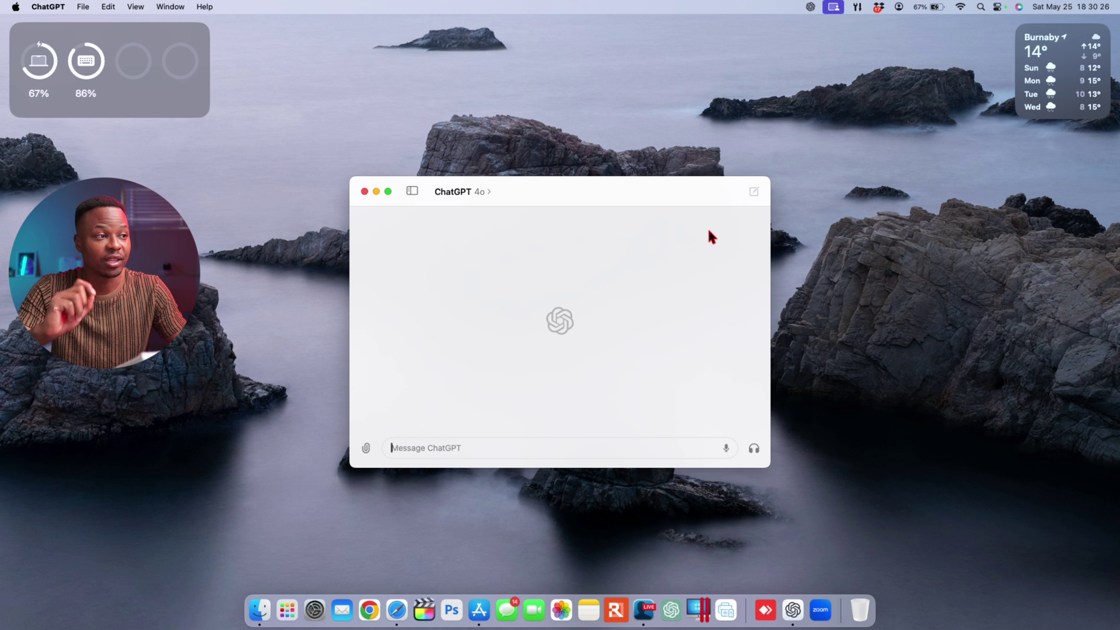
Step: Switch the chat model to GPT-4, then to GPT-3.5, and open Explore GPTs
click(484, 192)
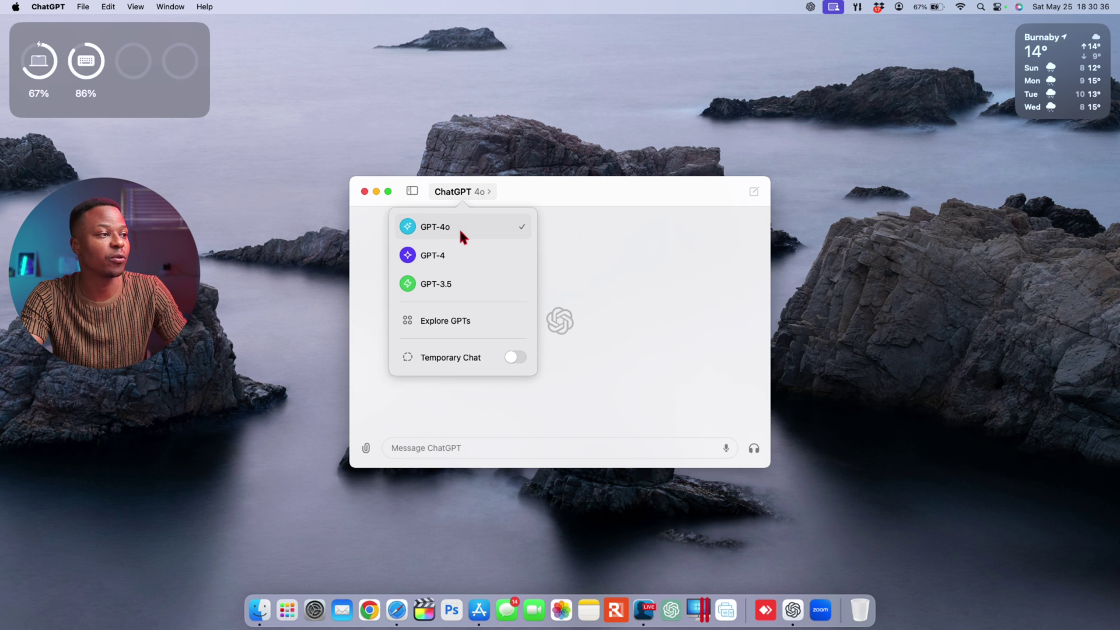
click(450, 255)
click(479, 193)
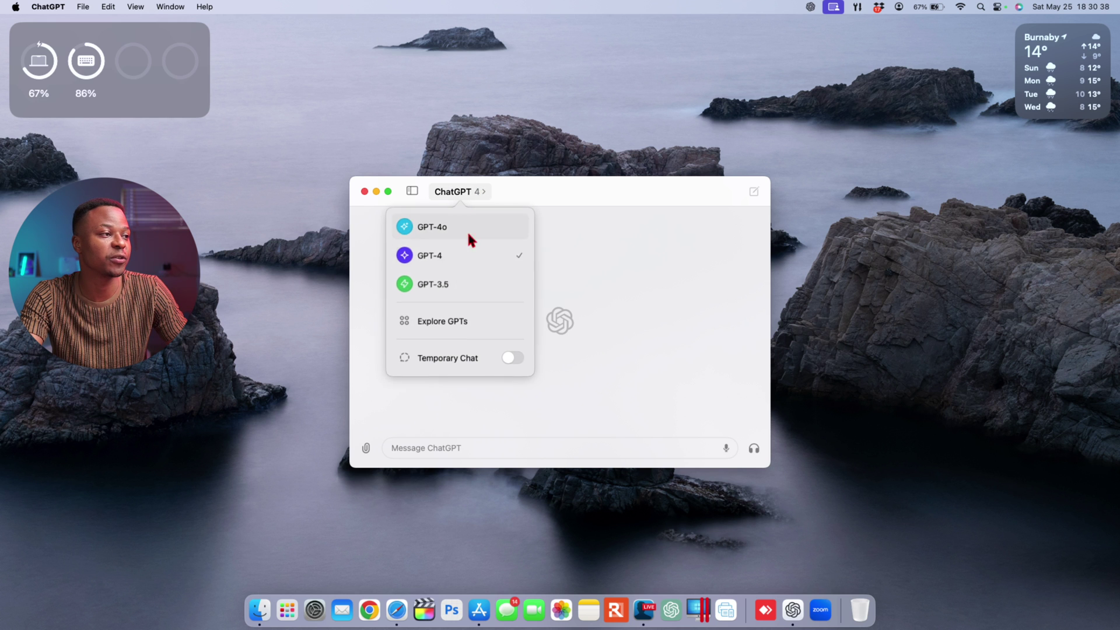
click(449, 284)
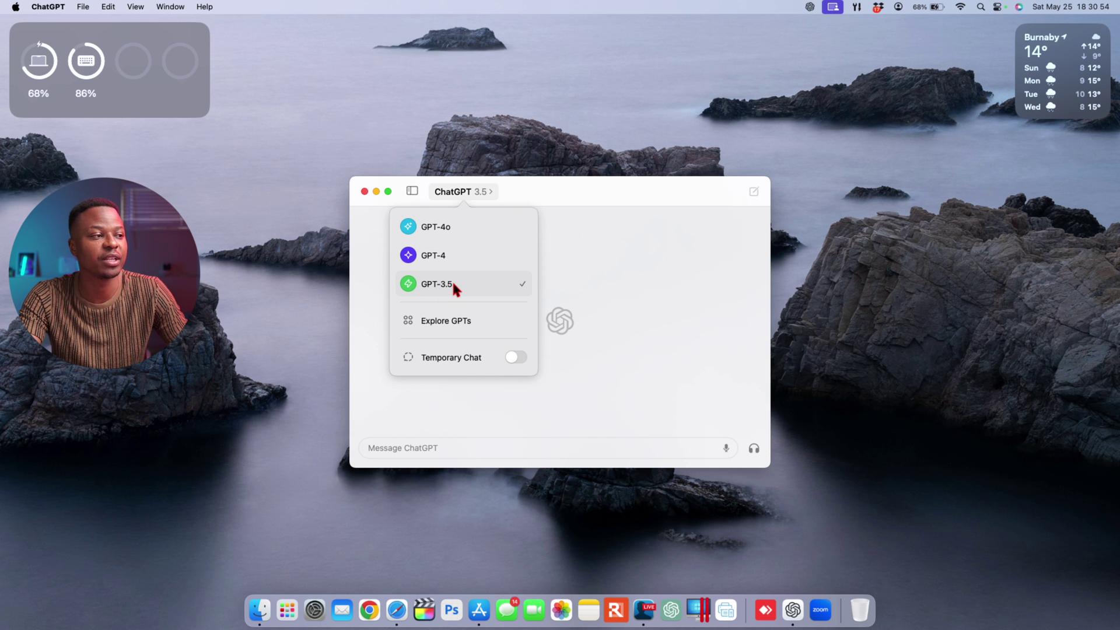
click(446, 321)
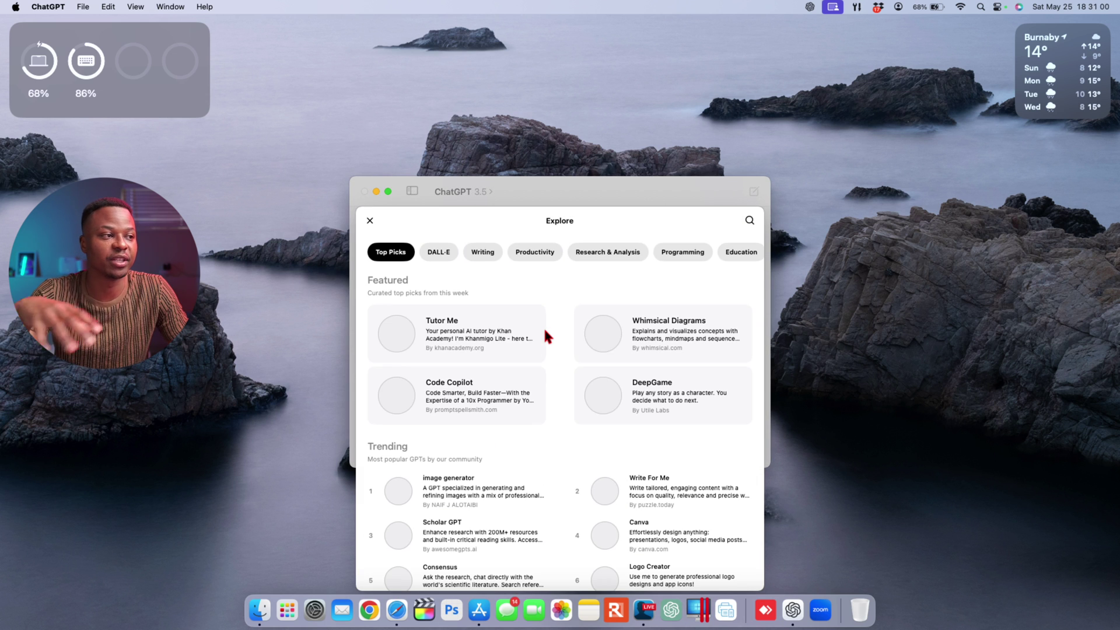
Step: Scroll through the Explore GPTs sections: By ChatGPT, DALL·E, Writing, Productivity and Research & Analysis
scroll(545, 332, down, 4)
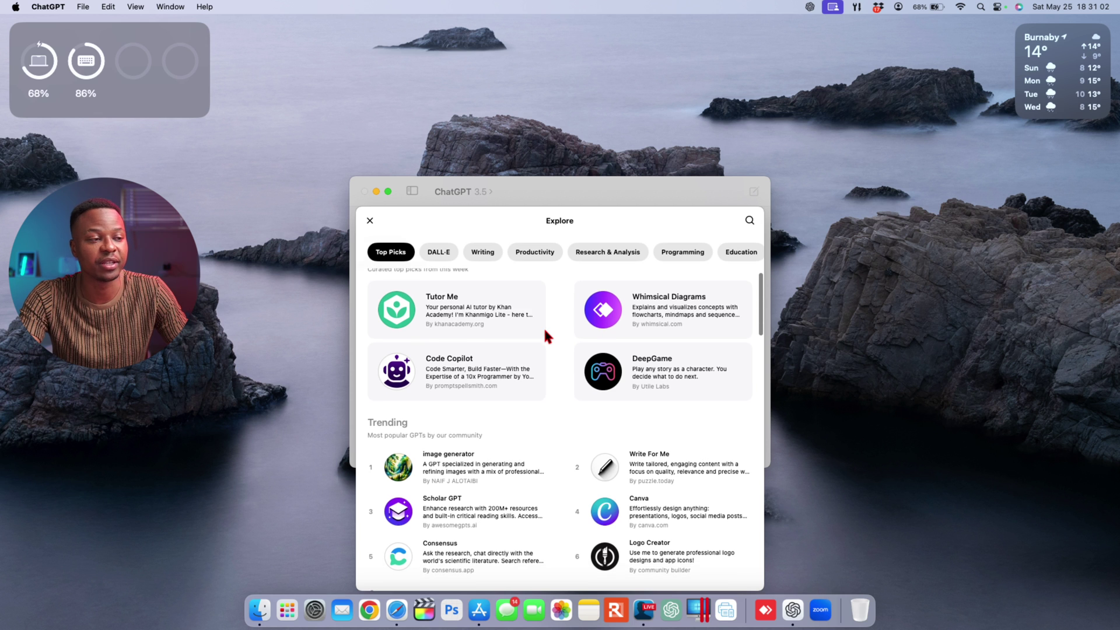
scroll(545, 333, down, 10)
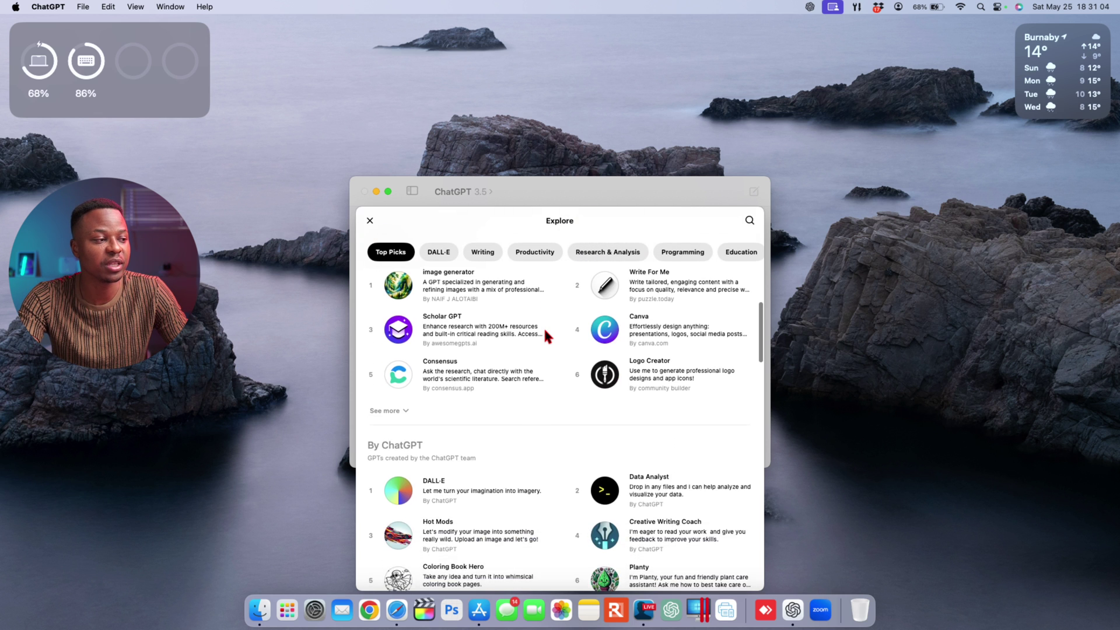
scroll(546, 333, down, 10)
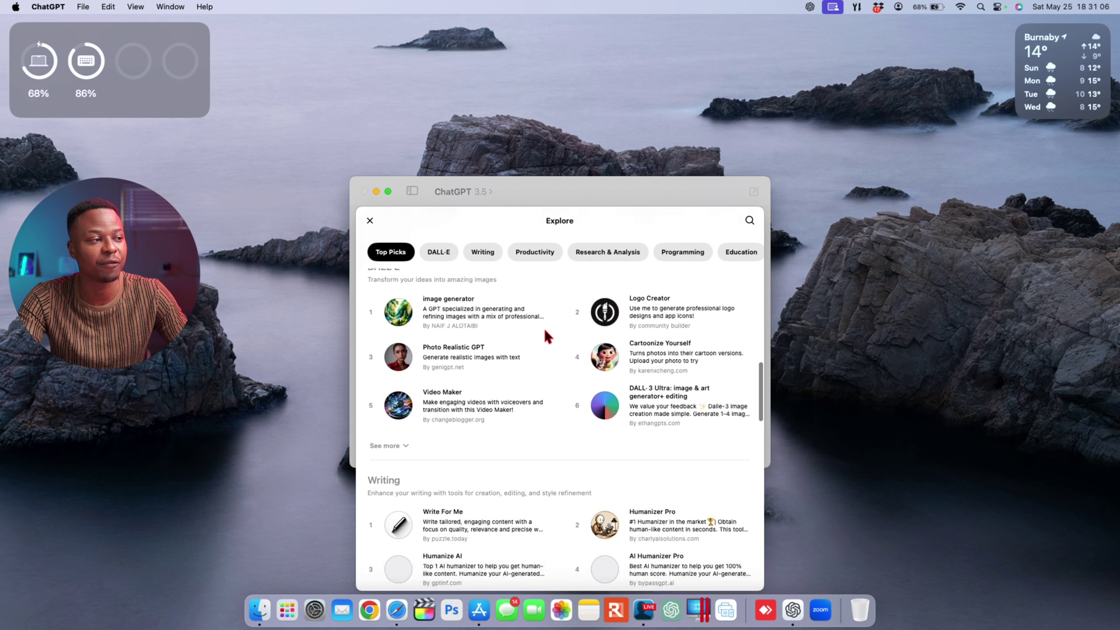
scroll(546, 333, up, 10)
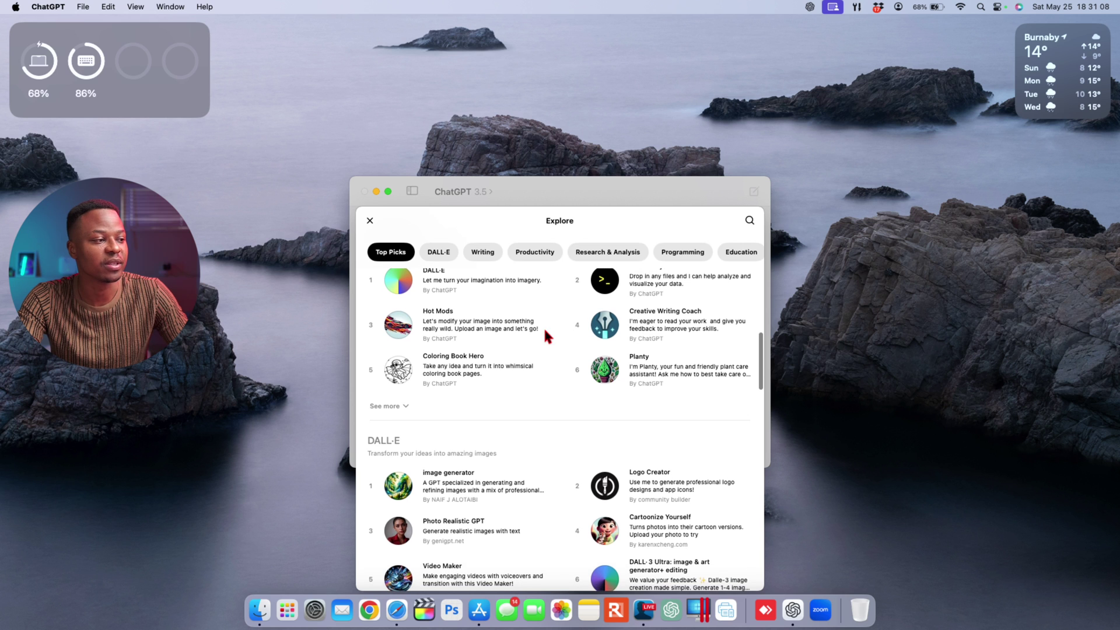
scroll(399, 459, up, 5)
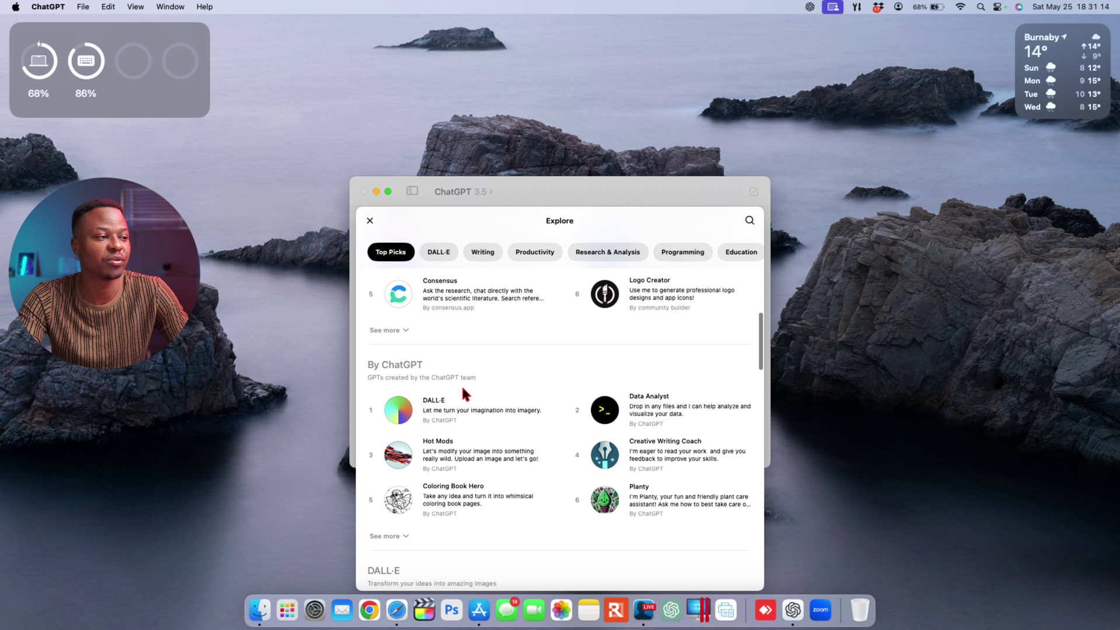
scroll(462, 389, down, 3)
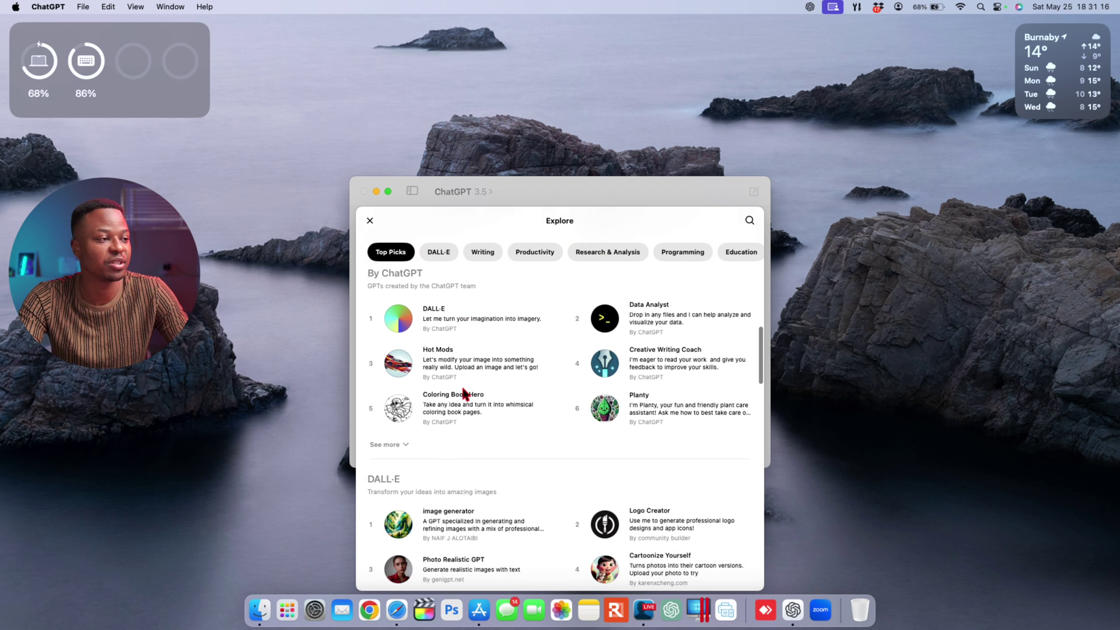
scroll(465, 393, down, 10)
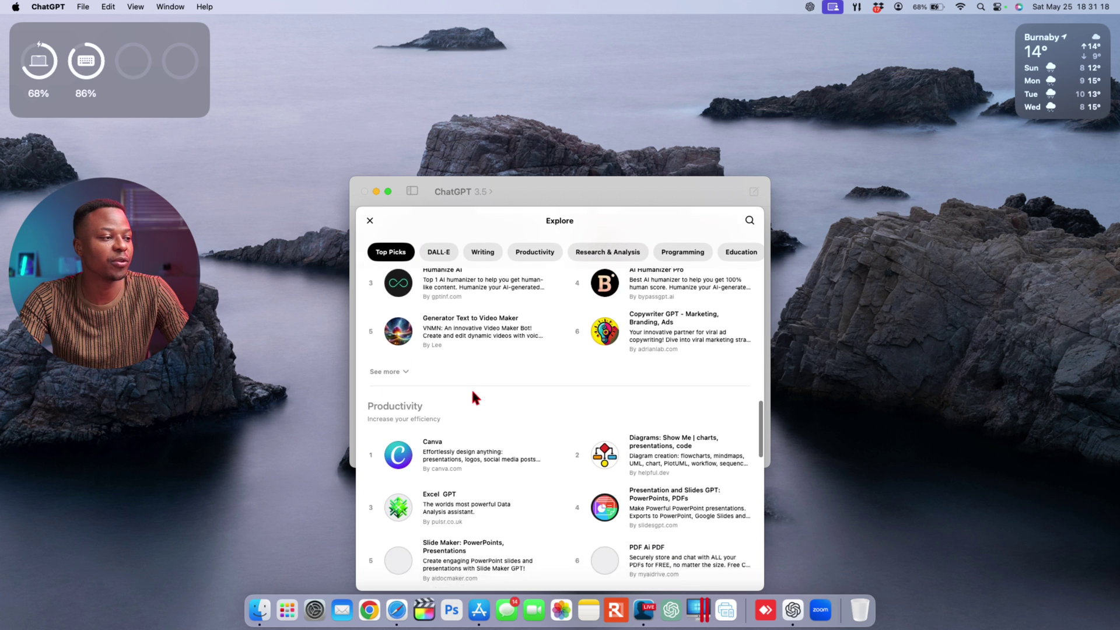
scroll(473, 393, down, 1)
scroll(435, 350, down, 3)
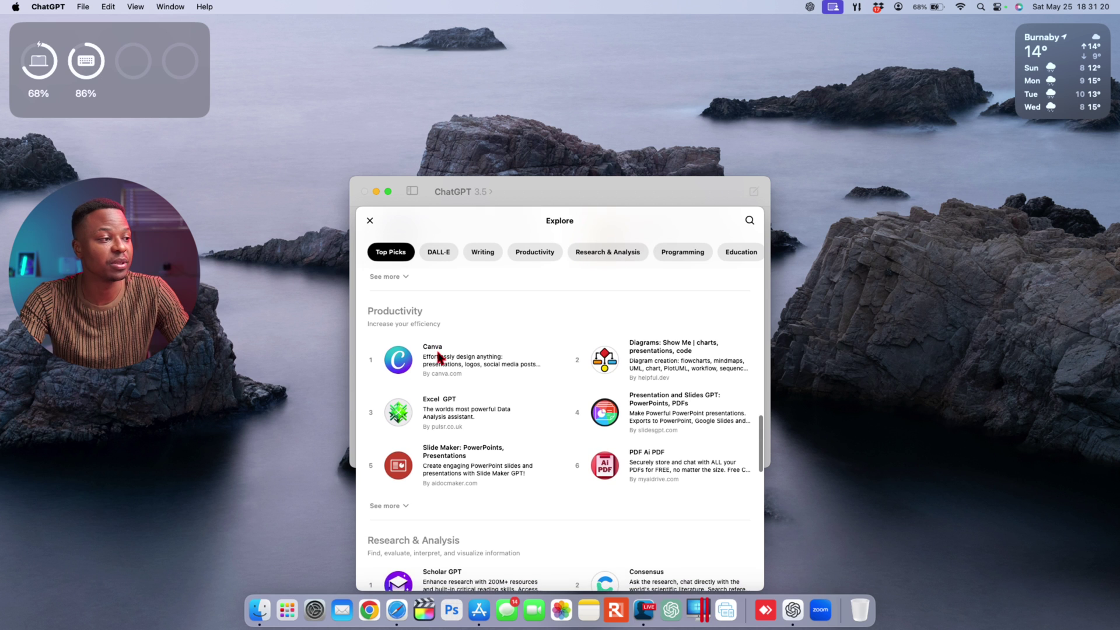
scroll(437, 352, down, 8)
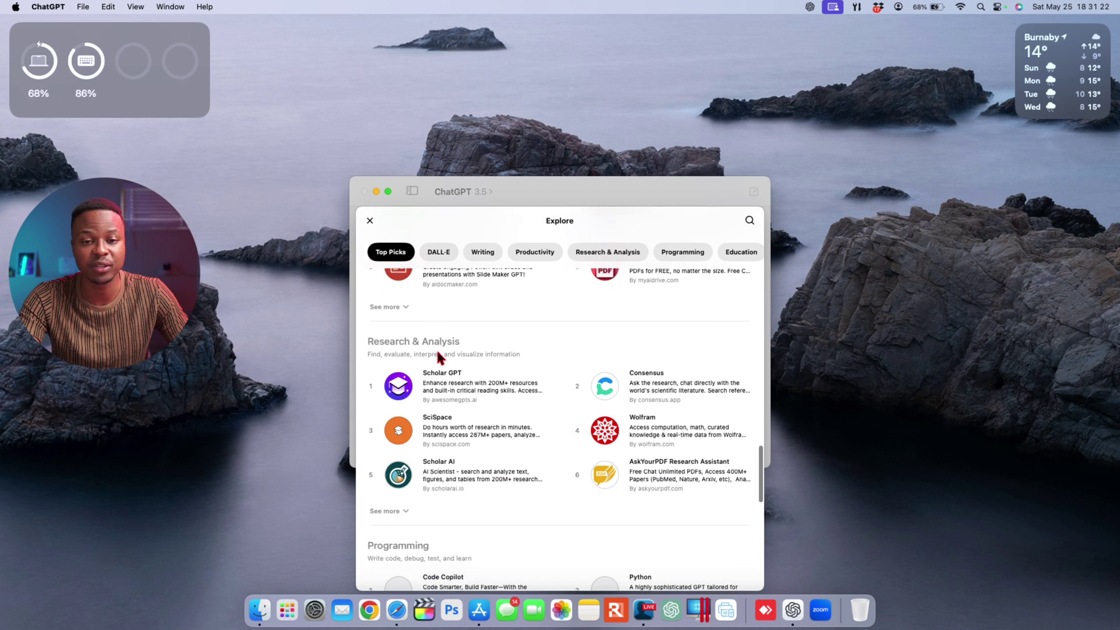
scroll(437, 352, up, 15)
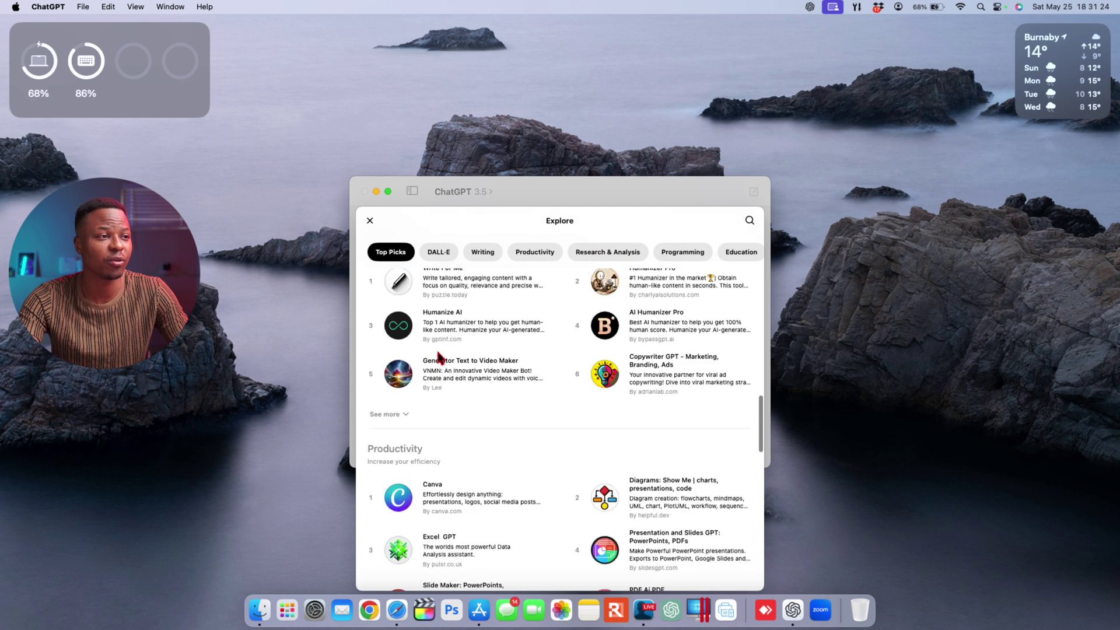
Step: Change the chat model from GPT-3.5 back to GPT-4o
click(370, 221)
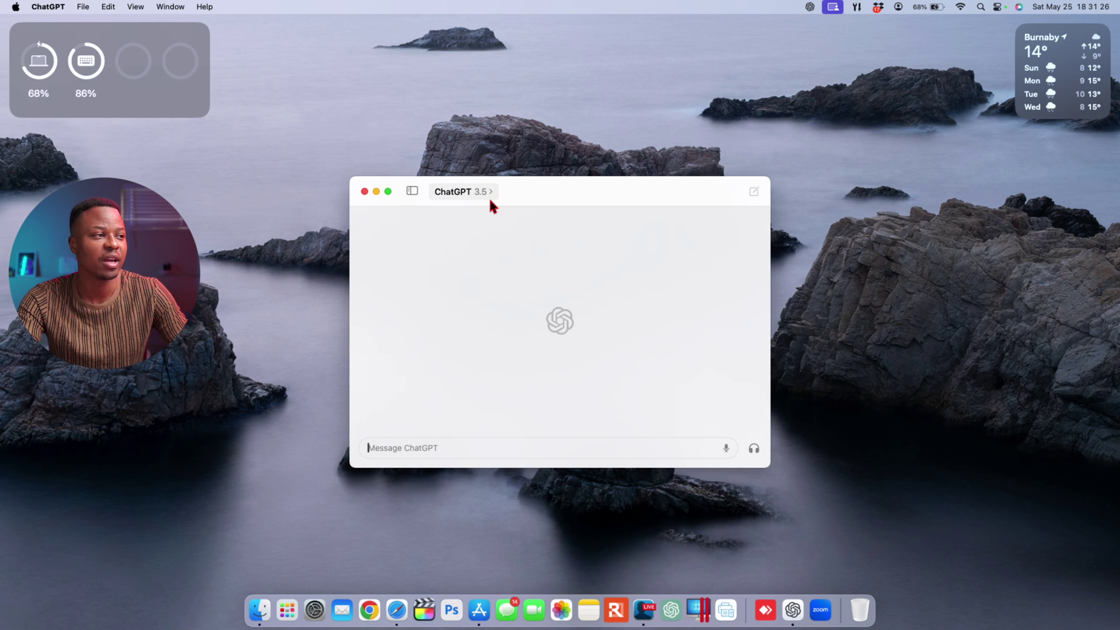
click(486, 195)
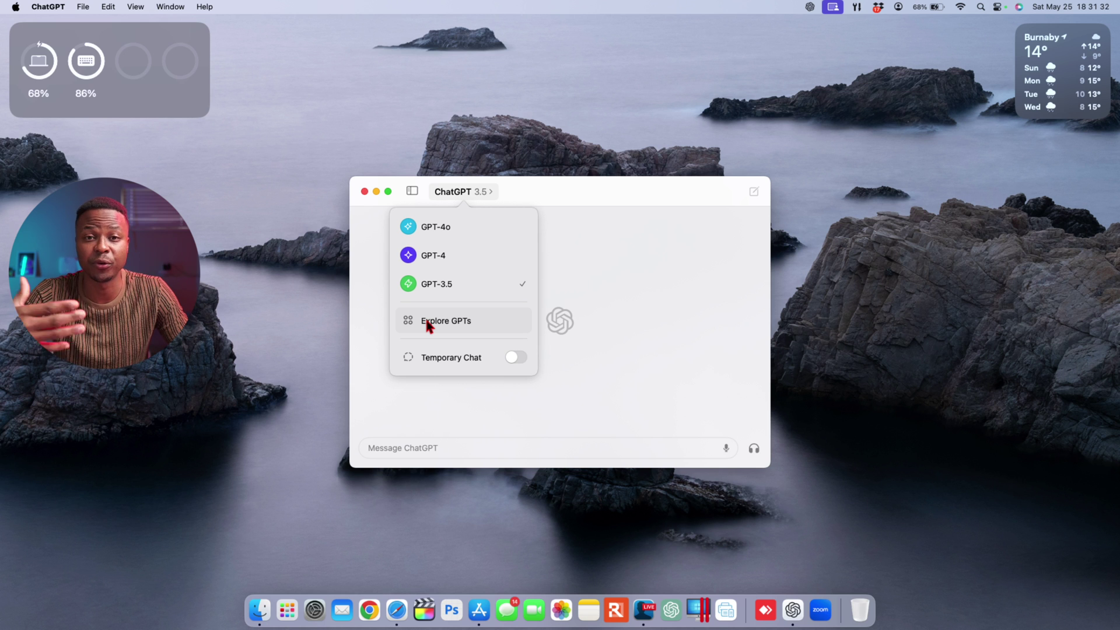
click(692, 324)
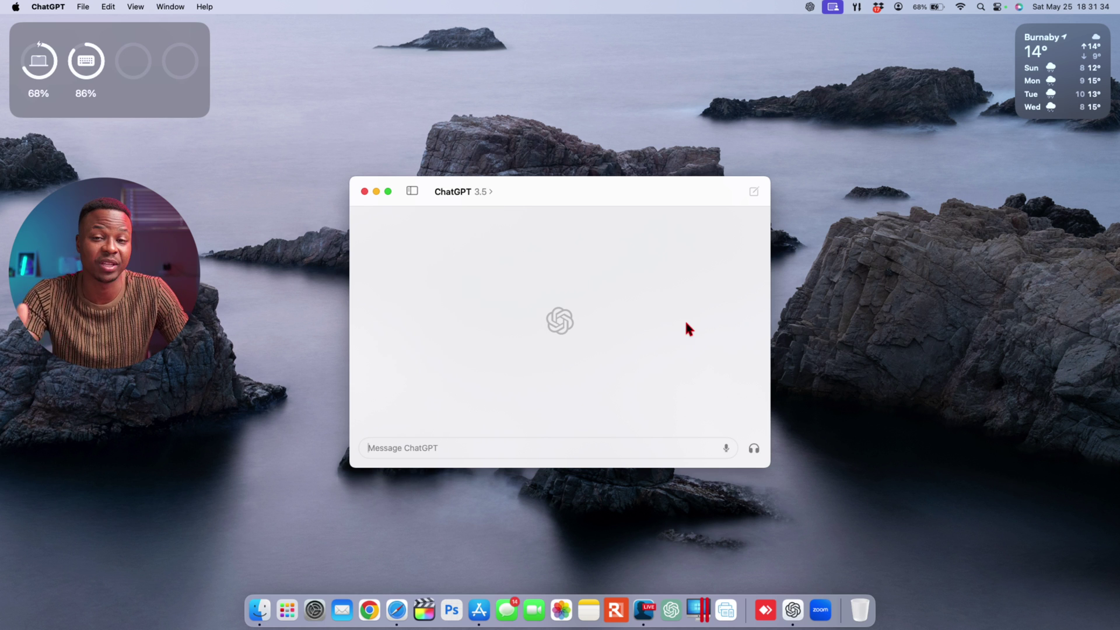
click(482, 190)
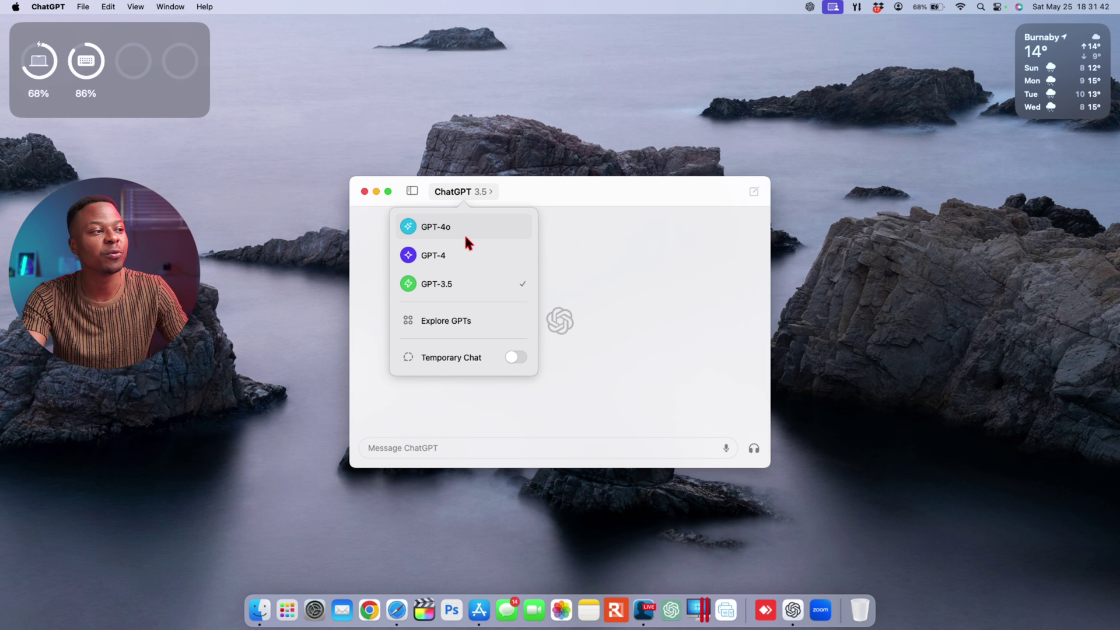
click(445, 233)
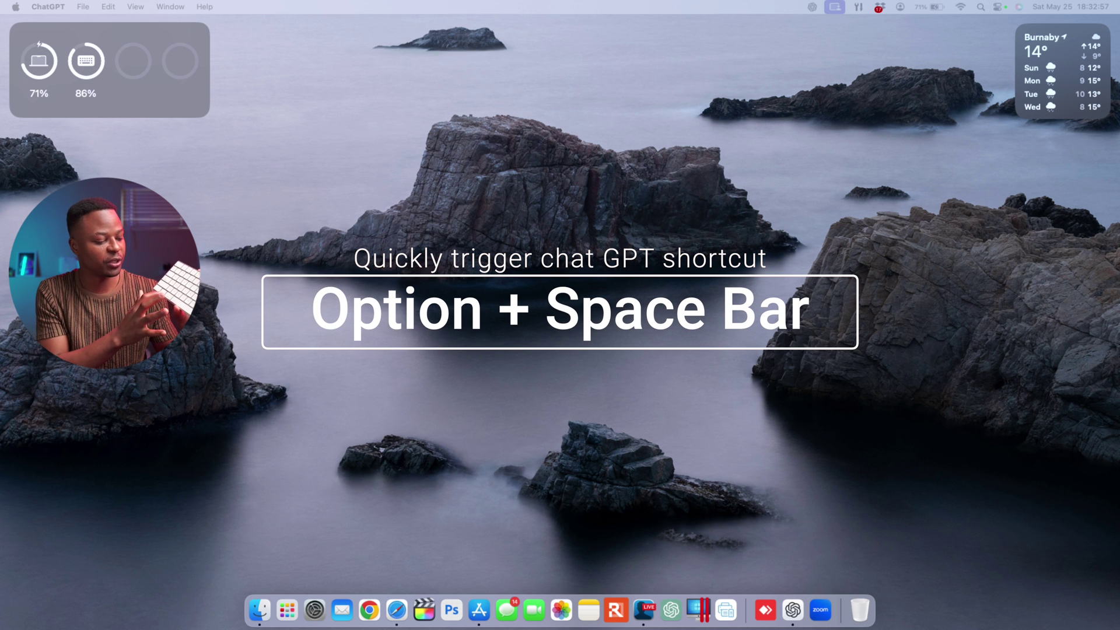
Step: Summon the floating ChatGPT quick-ask bar over the desktop with Option+Space
key(alt+space)
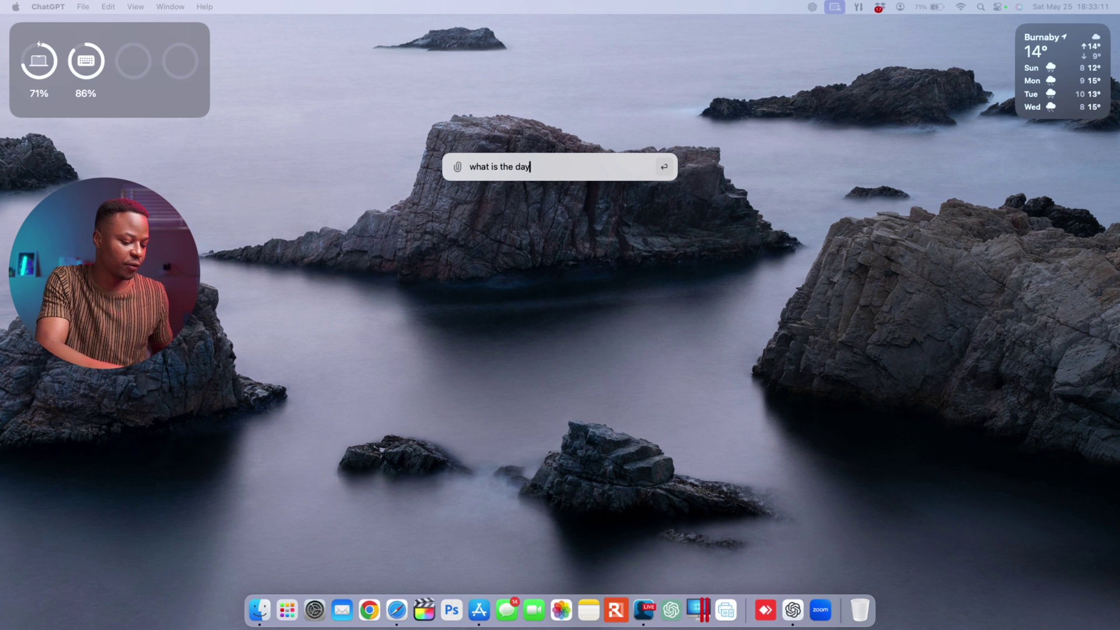
Step: Ask ChatGPT 'what is the date today' and get 'Today is May 26, 2024'
text(te to)
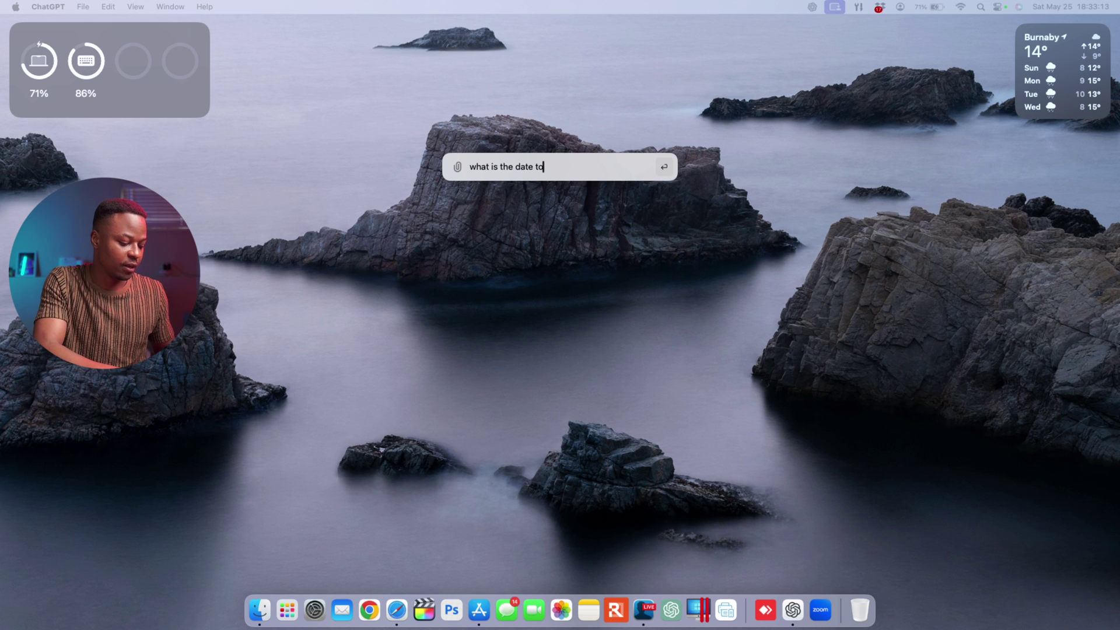
text(day)
key(Return)
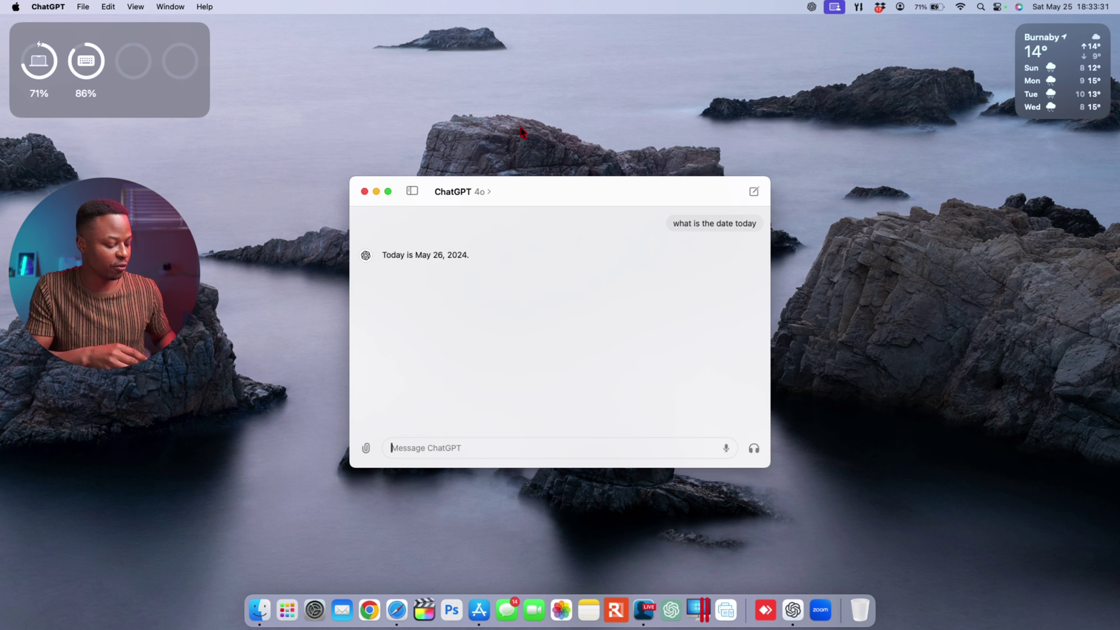
key(alt+space)
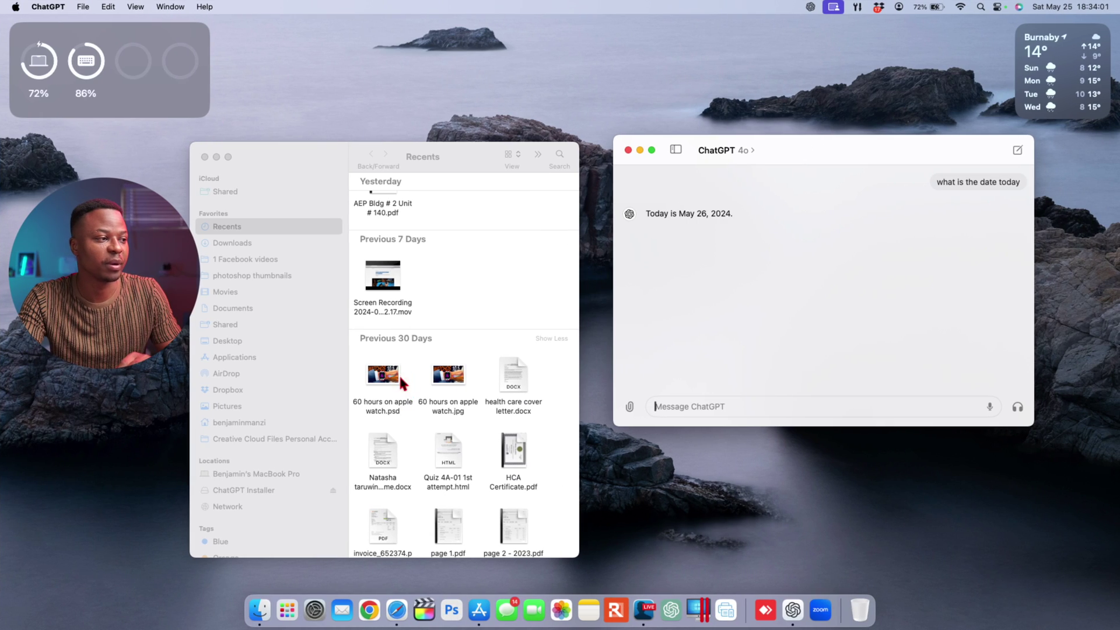
Step: Attach '60 hours on apple watch.jpg' from Finder and type 'what can you tell me about'
click(456, 380)
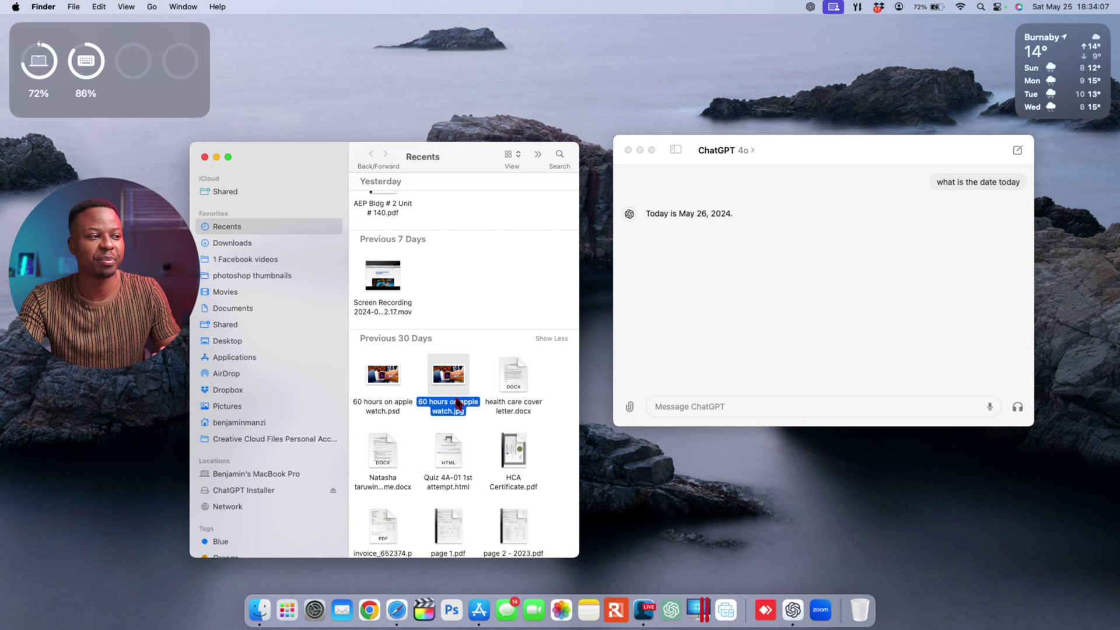
drag(458, 405, 737, 379)
click(706, 408)
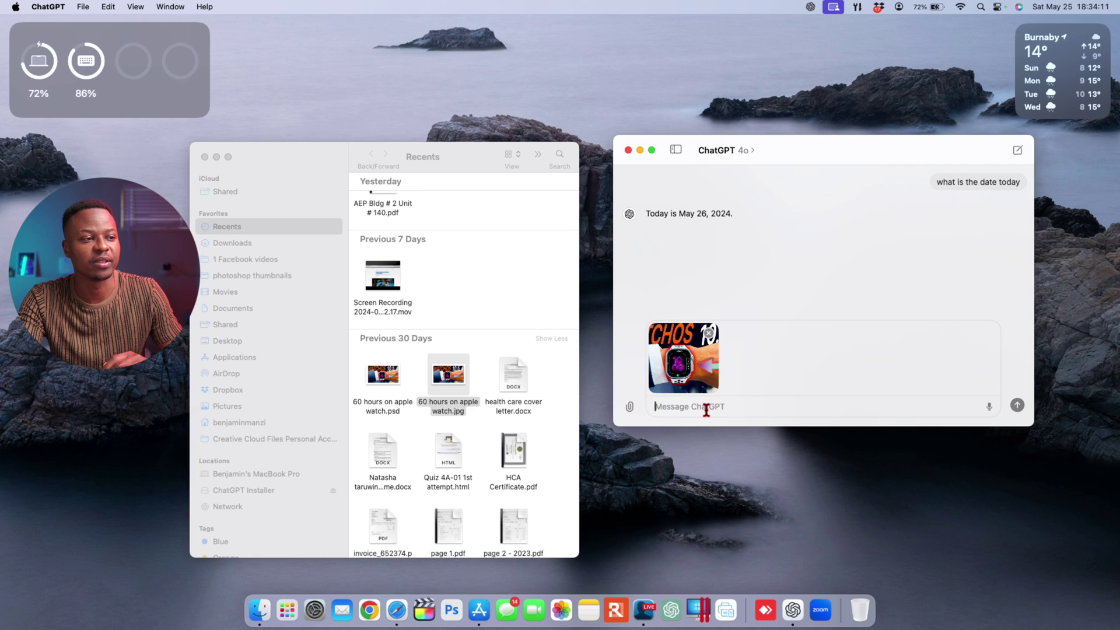
text(what )
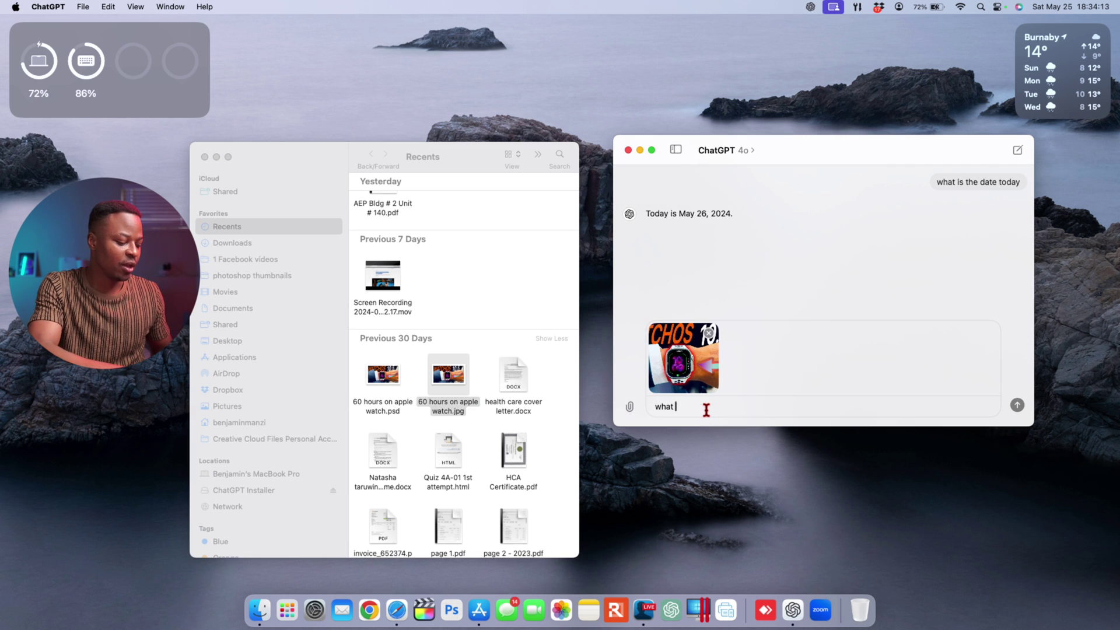
text(can you tell me )
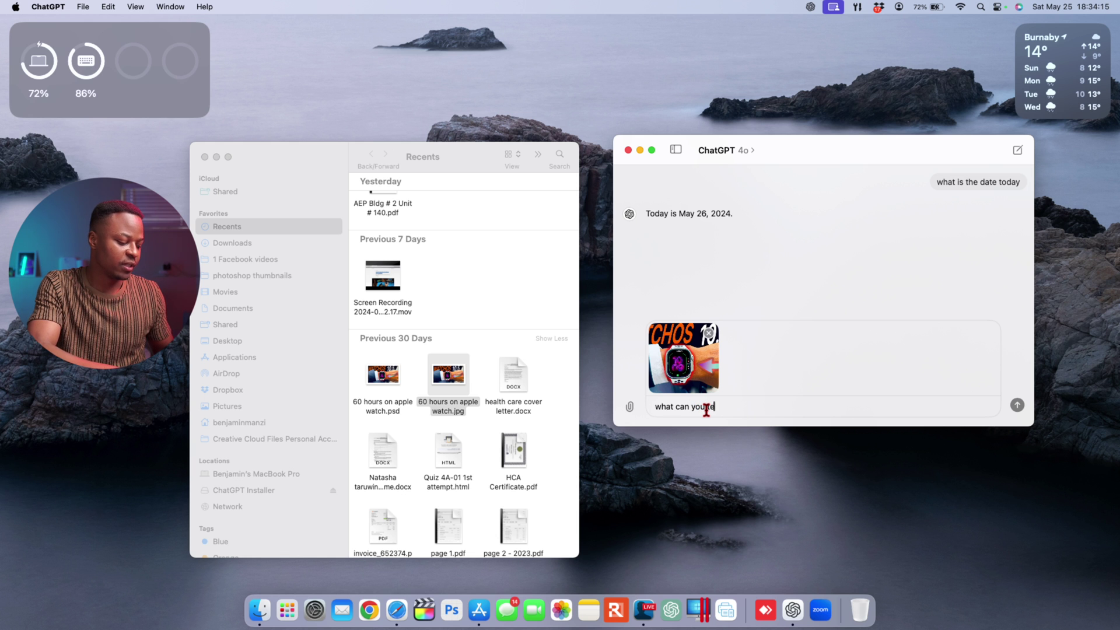
text(about)
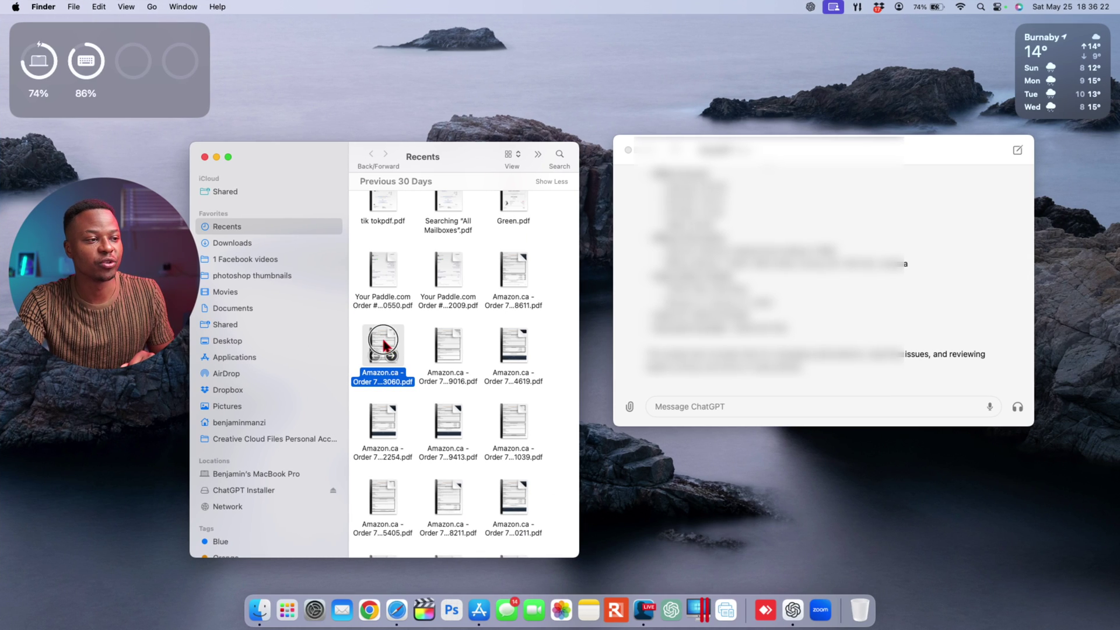
Step: Send the Amazon.ca order PDF from Finder to ChatGPT for a summary report
drag(378, 333, 713, 383)
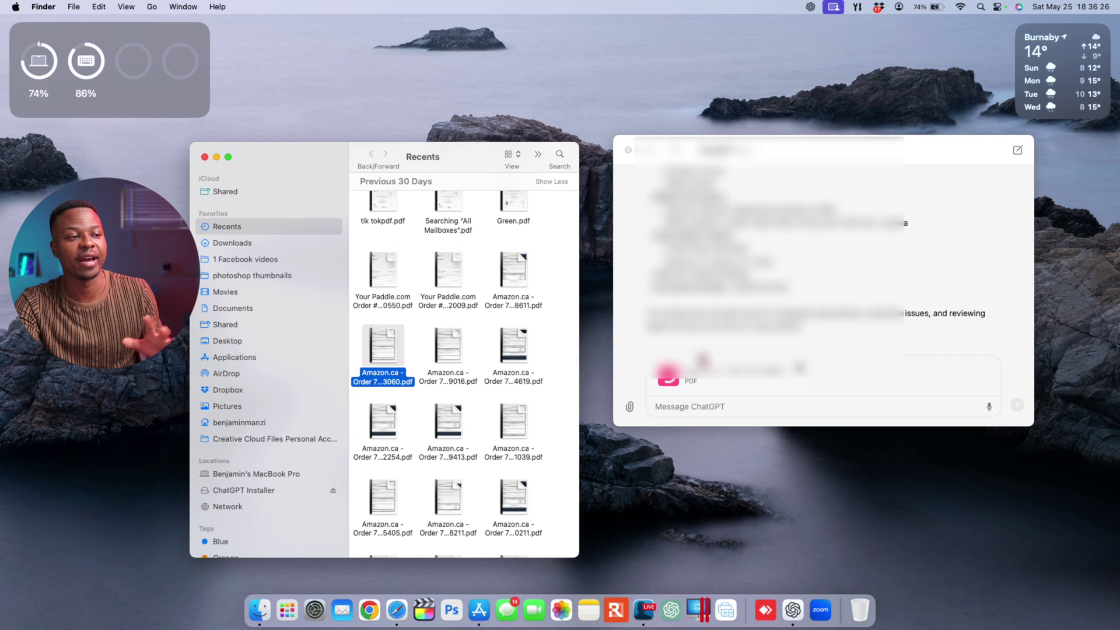
click(668, 410)
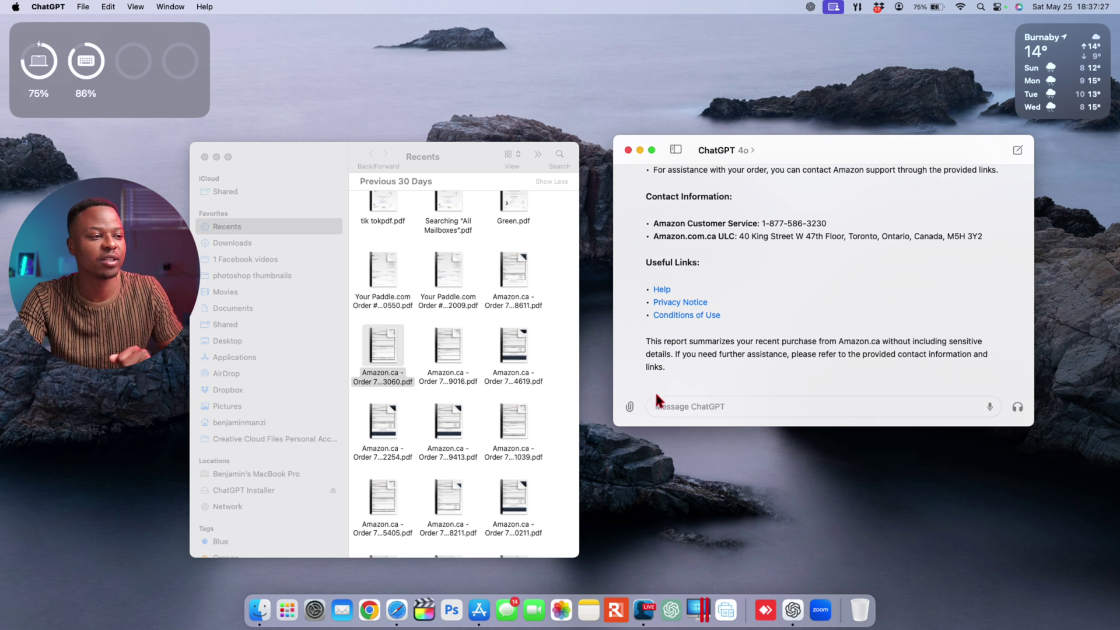
click(629, 407)
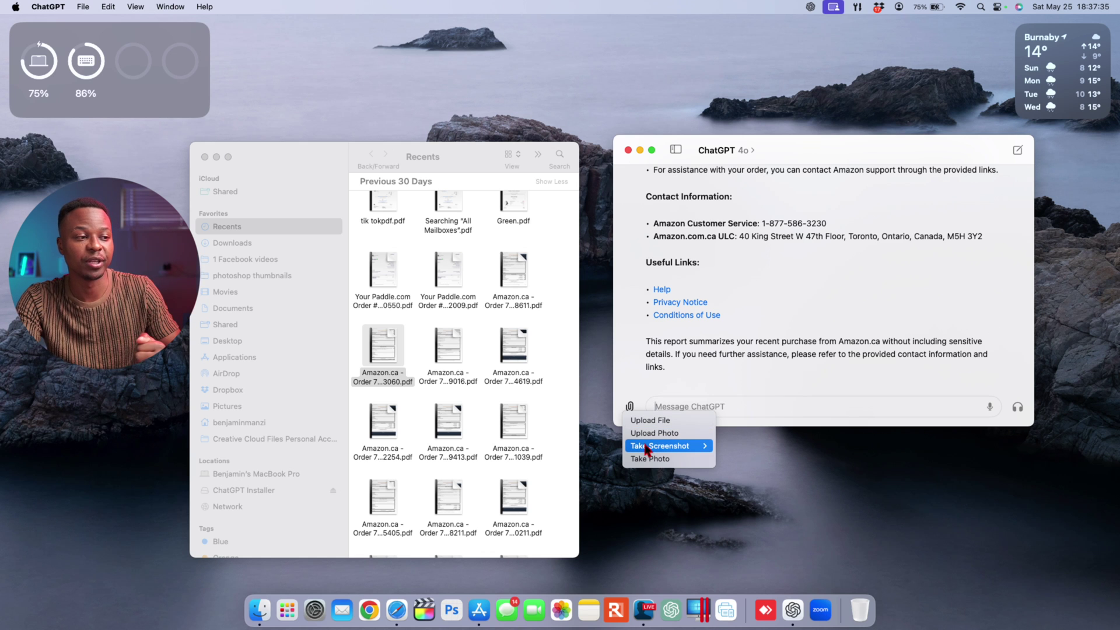
mouse_move(647, 449)
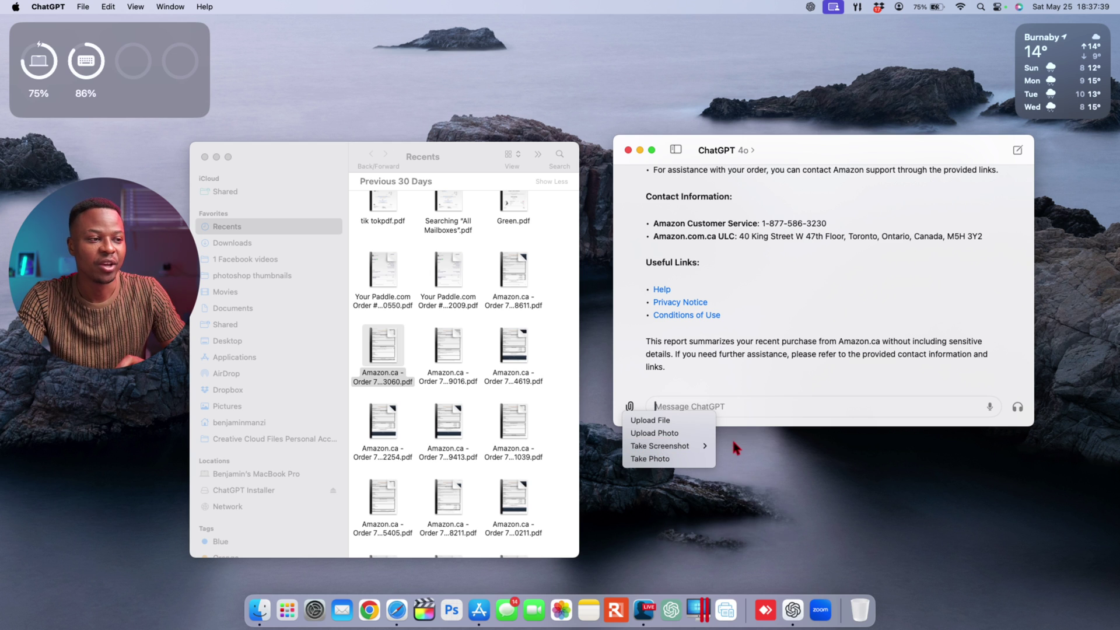
mouse_move(693, 451)
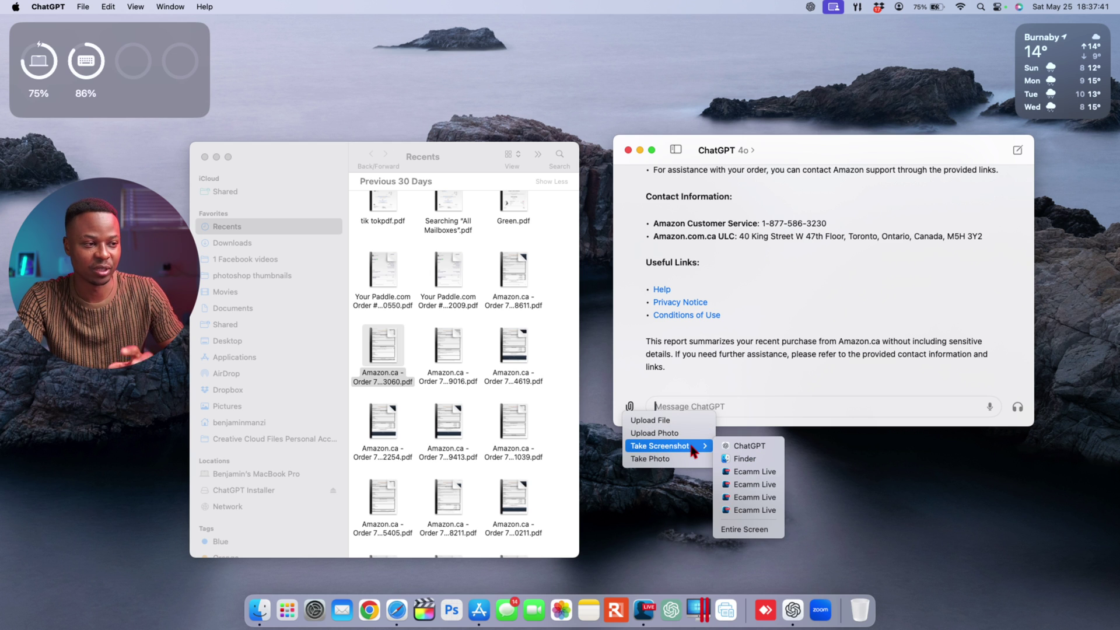
click(736, 461)
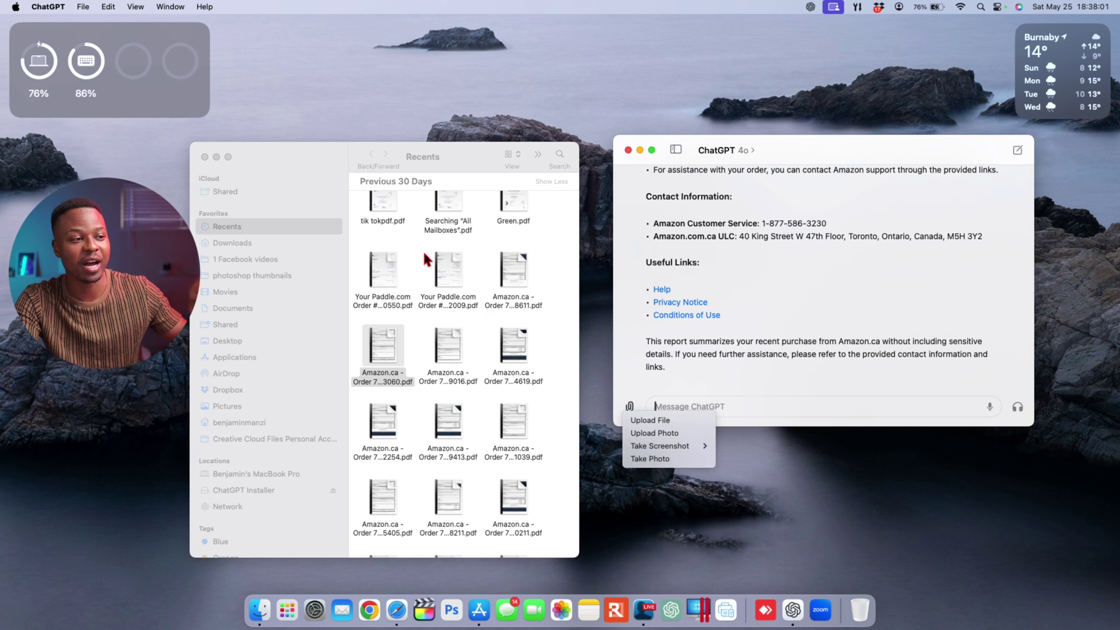
click(285, 173)
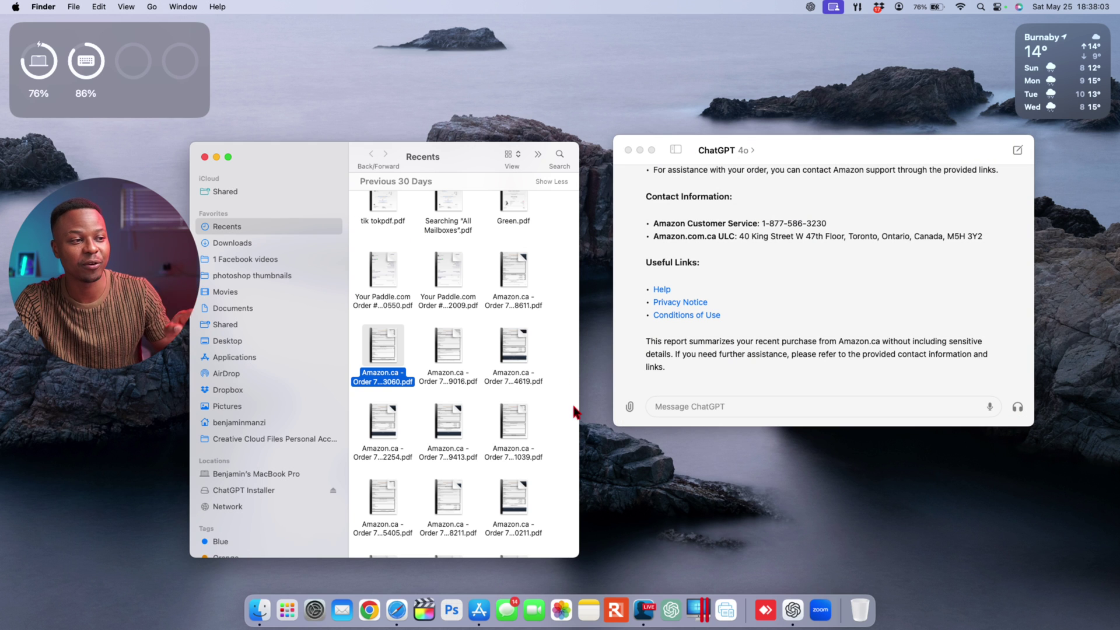
click(630, 407)
click(630, 406)
mouse_move(679, 449)
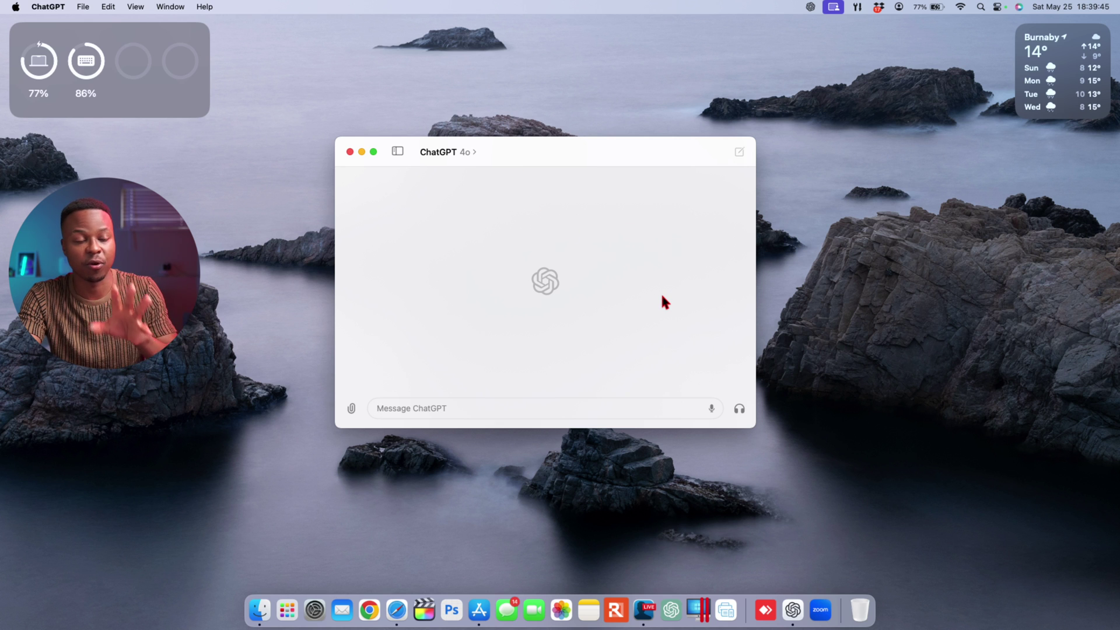
Step: Start a voice chat, shift the window right, and bring up the voice list
click(739, 409)
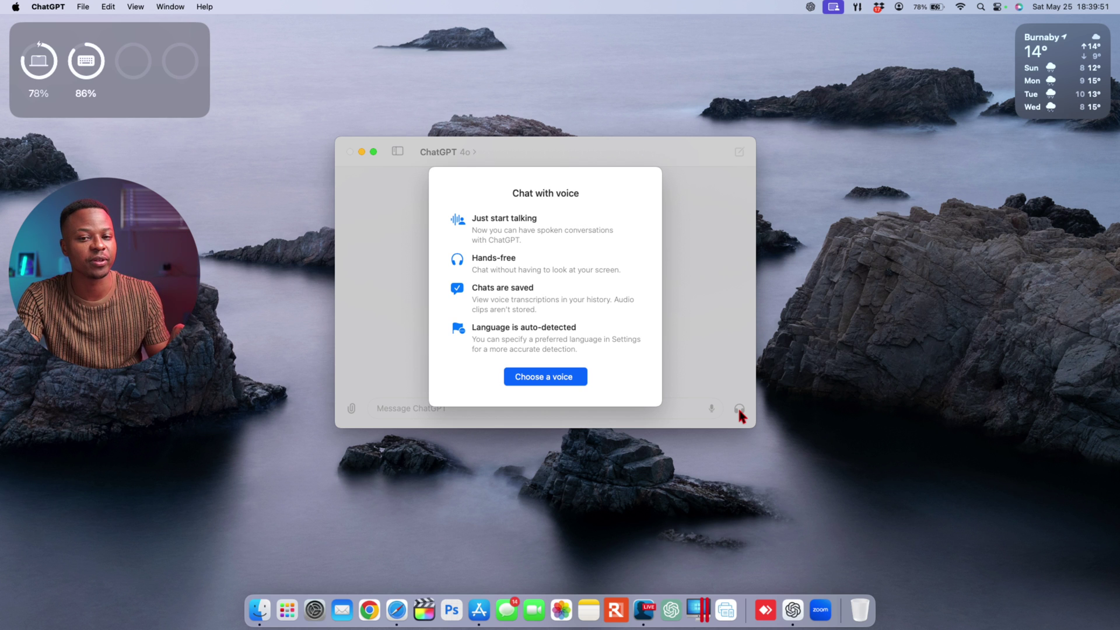
drag(543, 156, 659, 151)
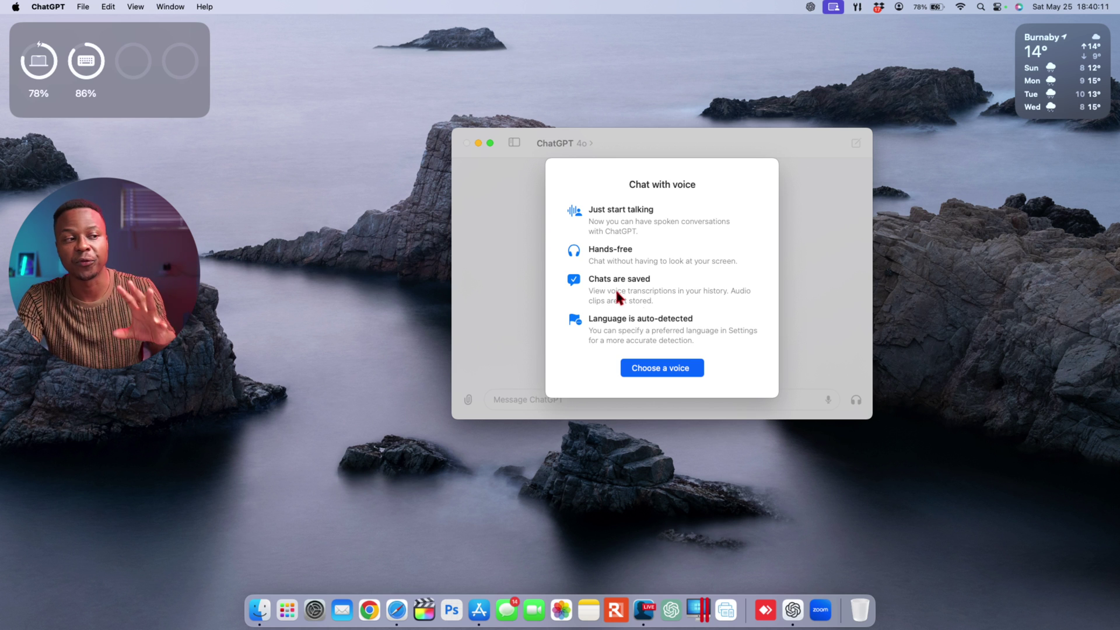
click(649, 373)
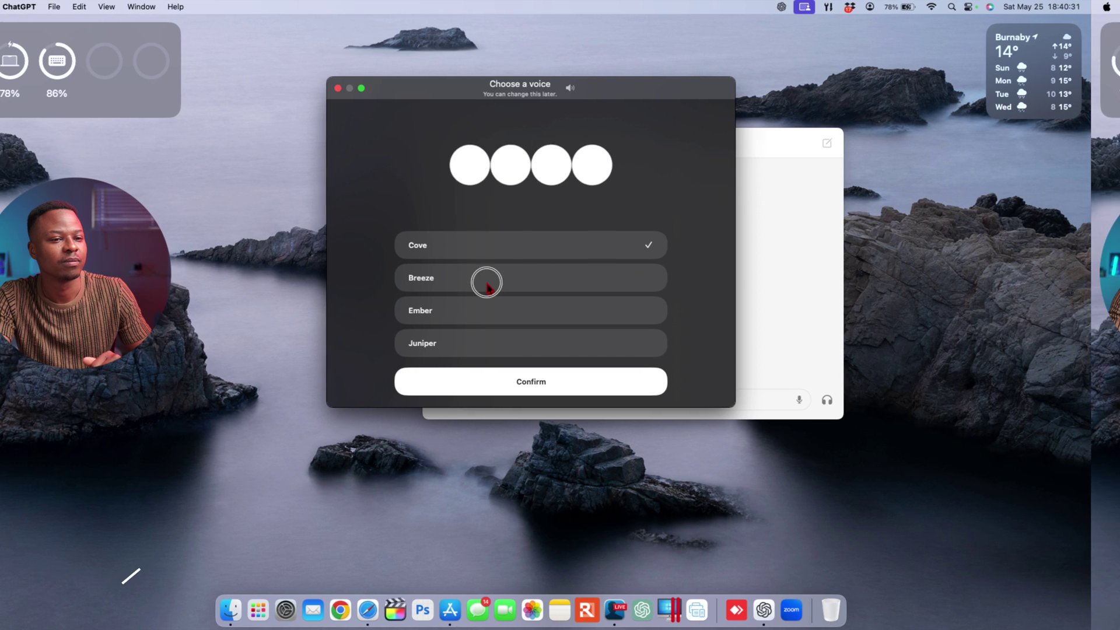
Step: Select a different voice from the Choose a voice list and confirm it
click(520, 313)
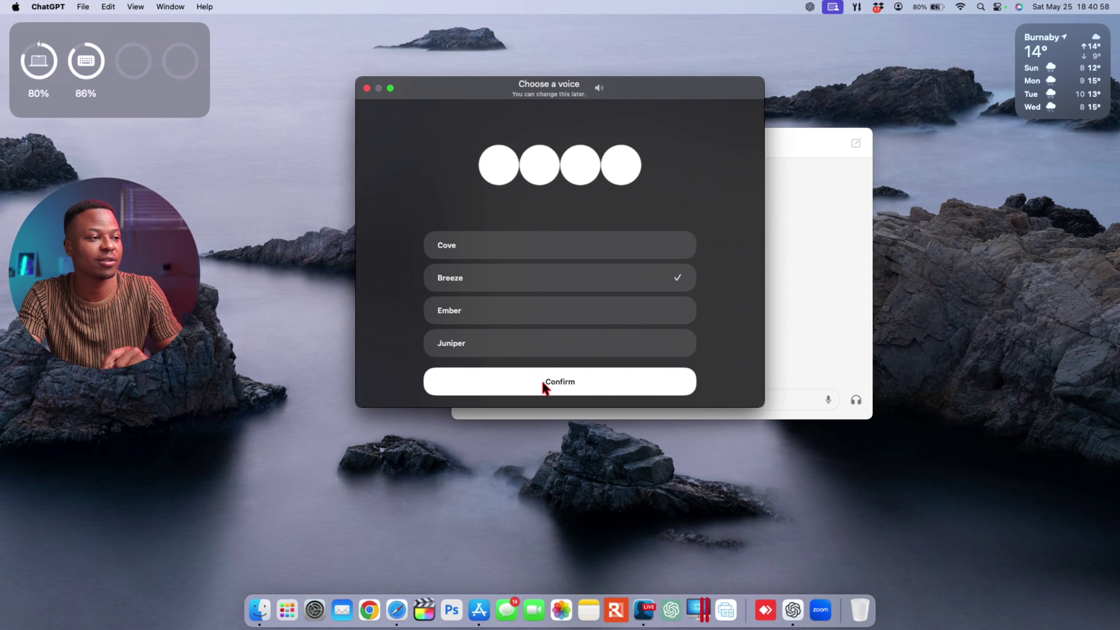
click(542, 382)
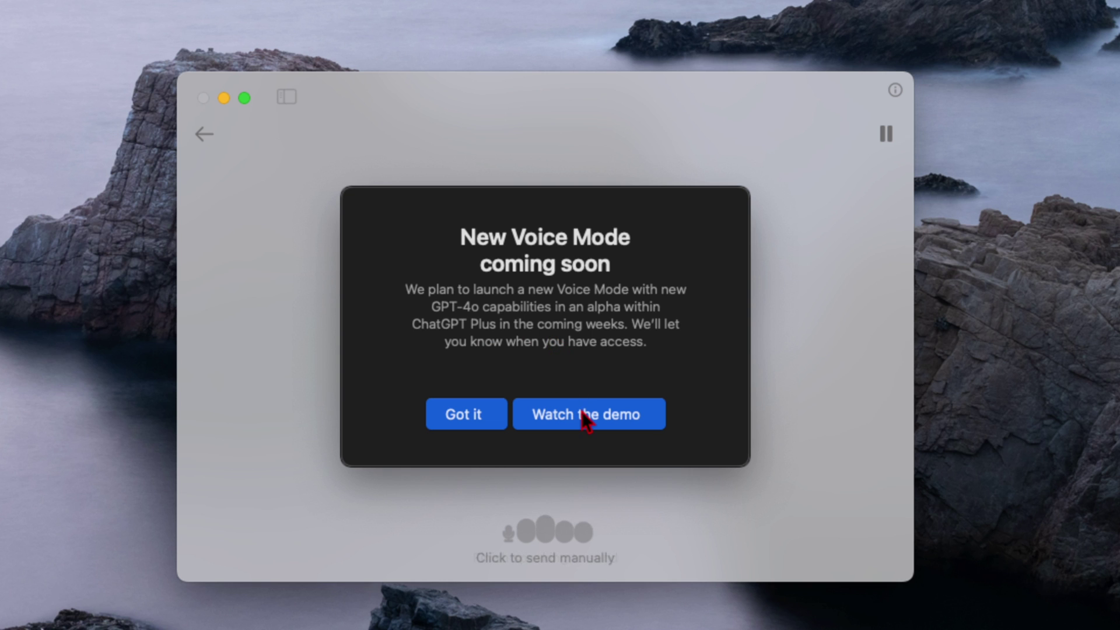
Step: Dismiss the New Voice Mode coming-soon notice with Got it
click(469, 421)
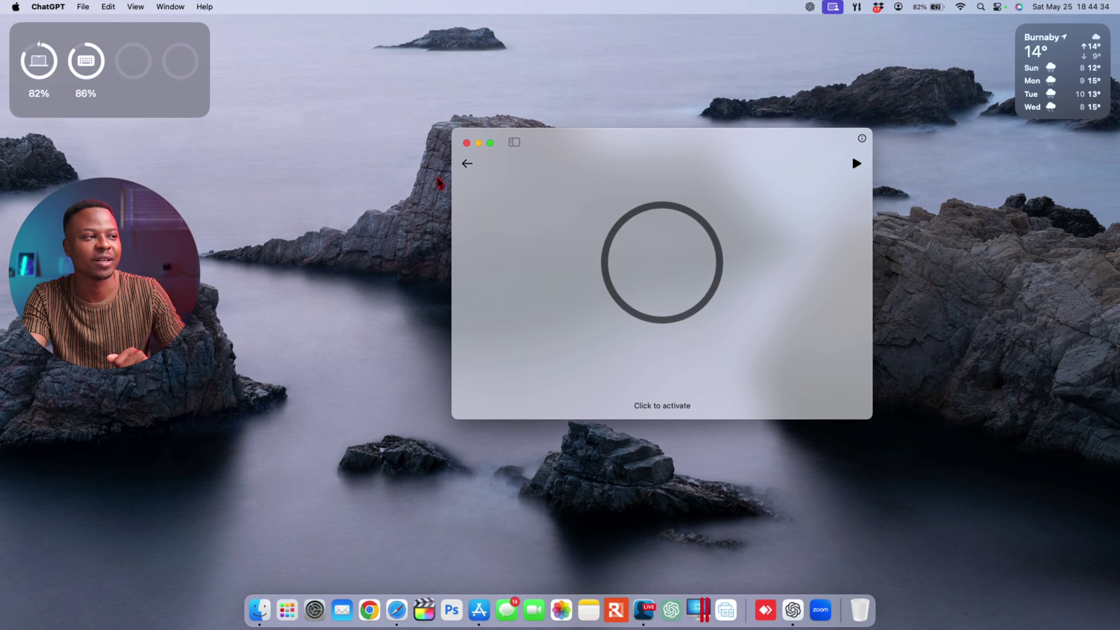
Step: Leave voice mode and preview the laptop-and-microphone thumbnail full size, then close it
click(466, 163)
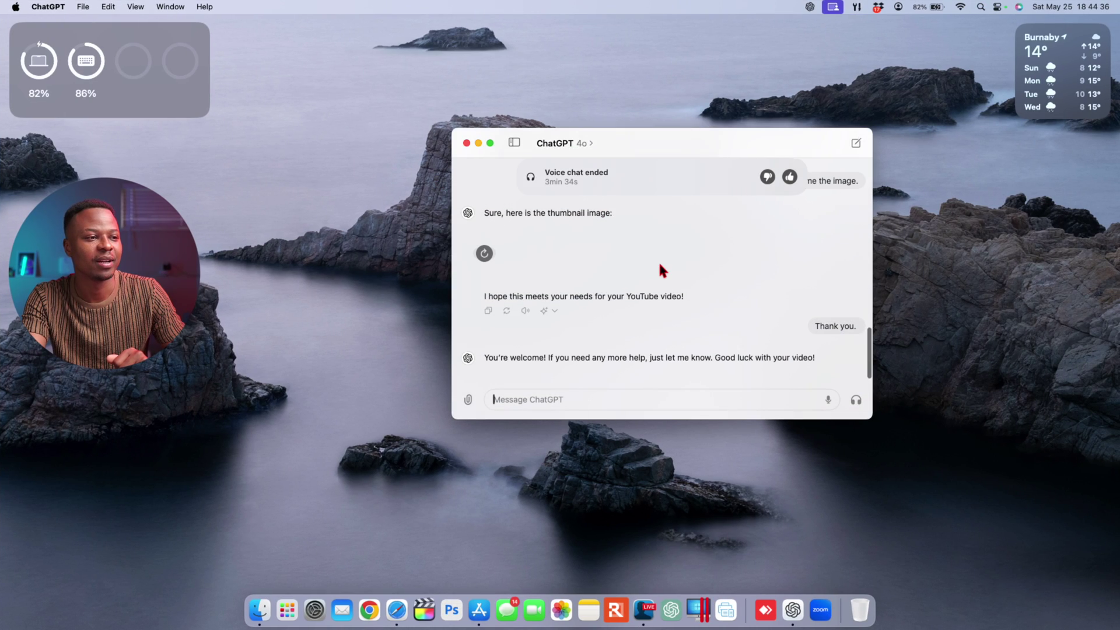
scroll(658, 260, up, 5)
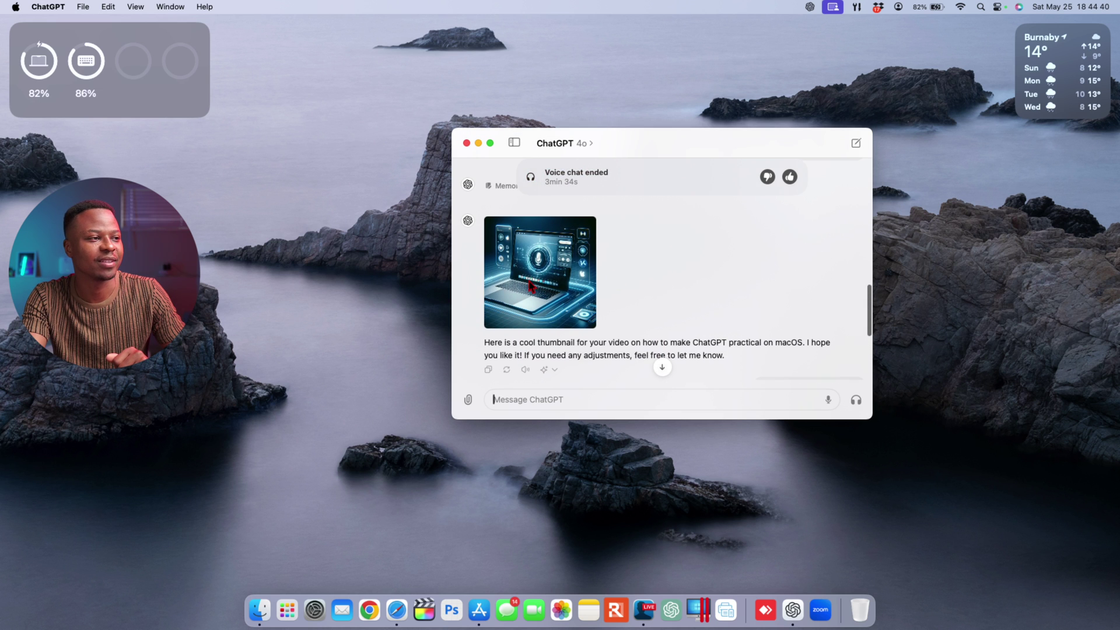
click(531, 286)
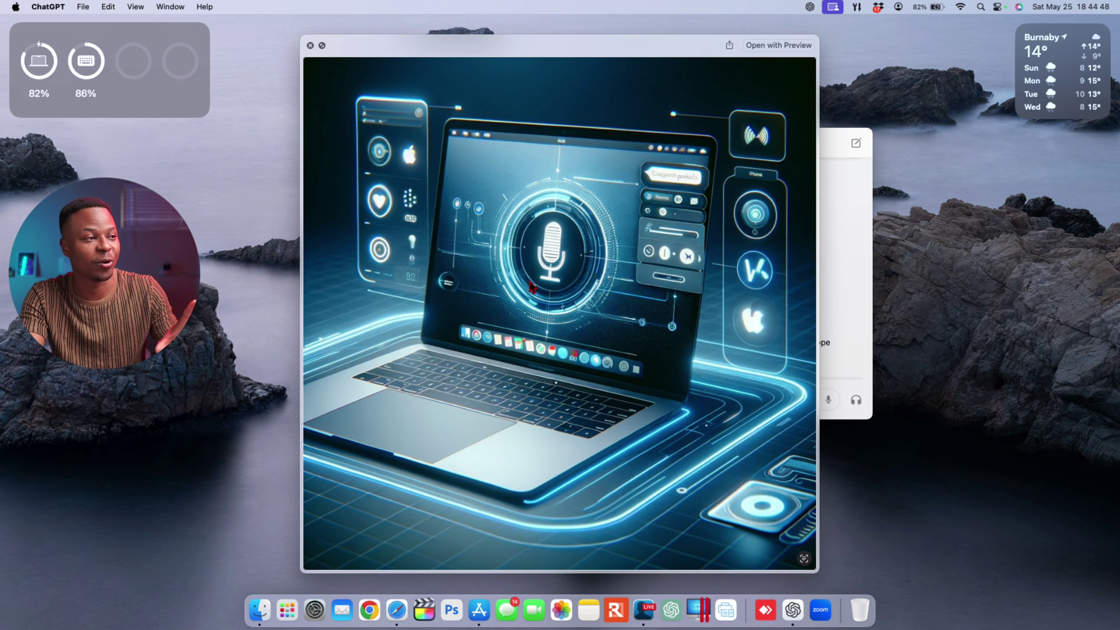
key(Escape)
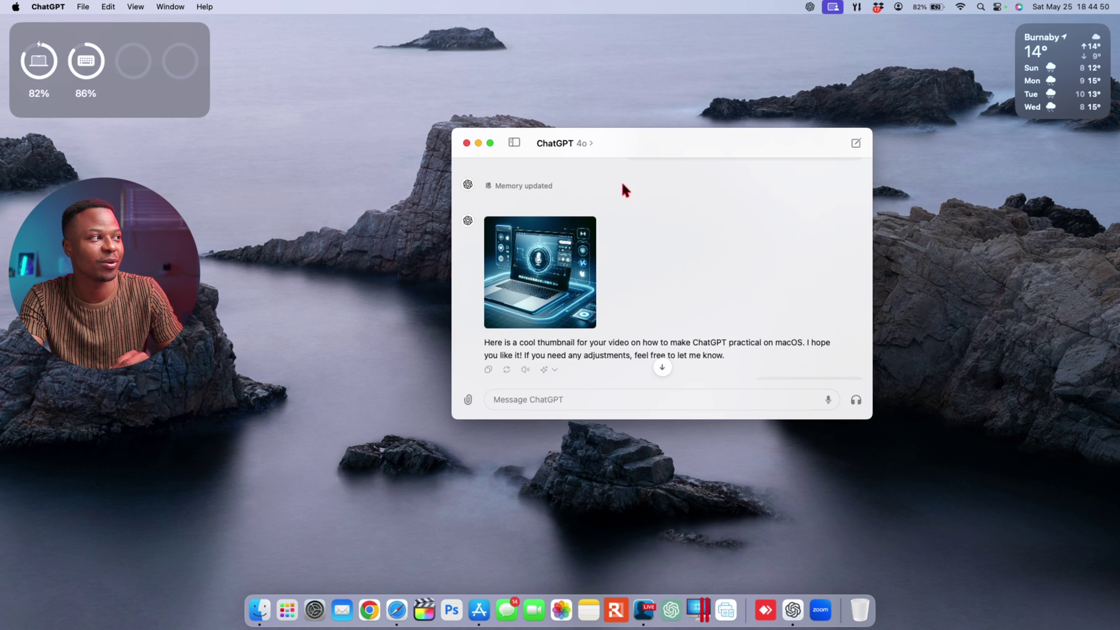
click(55, 7)
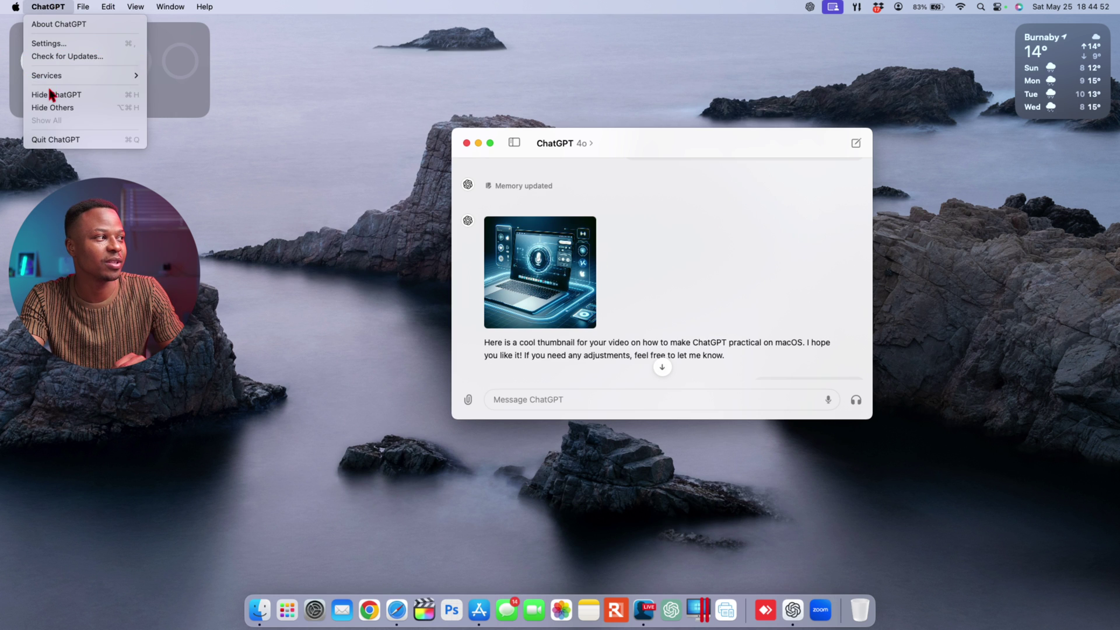
Step: Open Settings and go to Personalization's Customize ChatGPT page
click(55, 43)
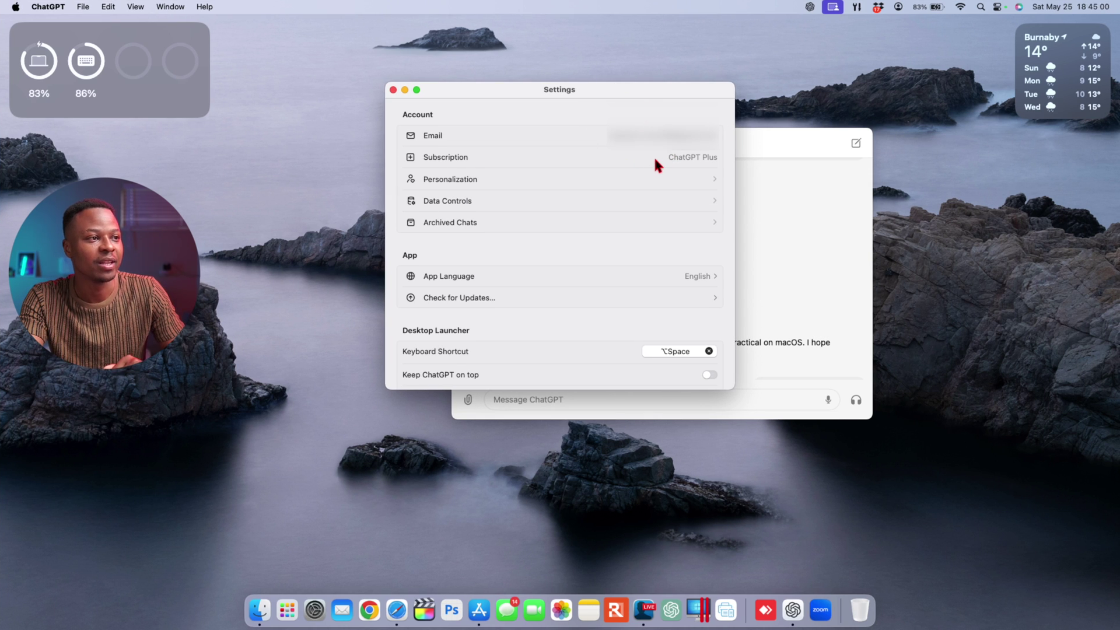
click(587, 181)
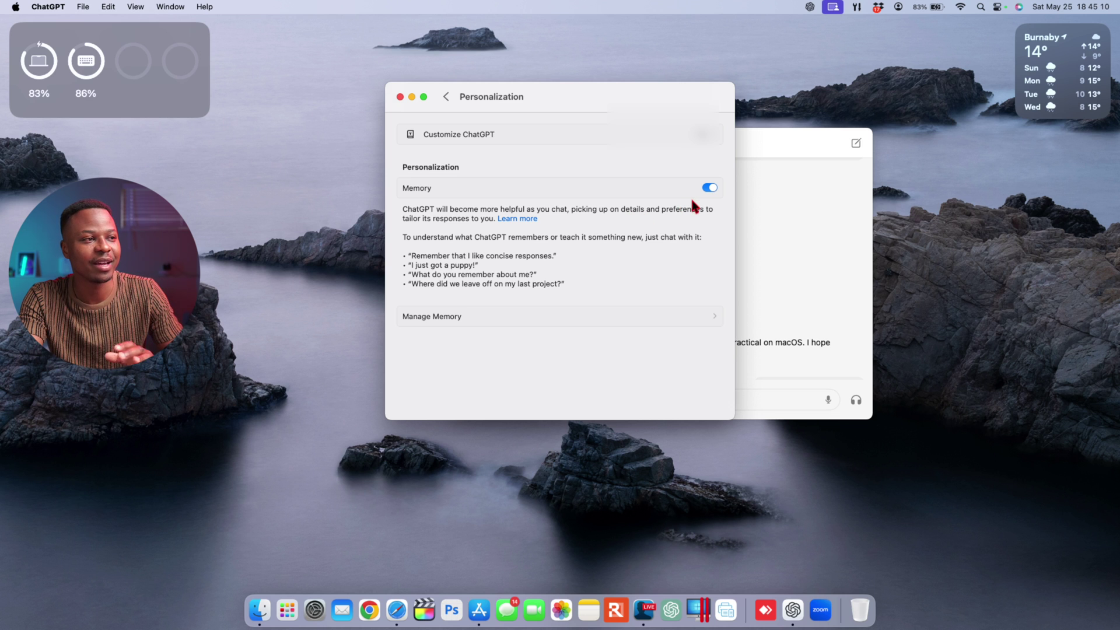
click(554, 135)
Step: Scroll through Customize ChatGPT, then return to the main Settings list
scroll(554, 195, down, 3)
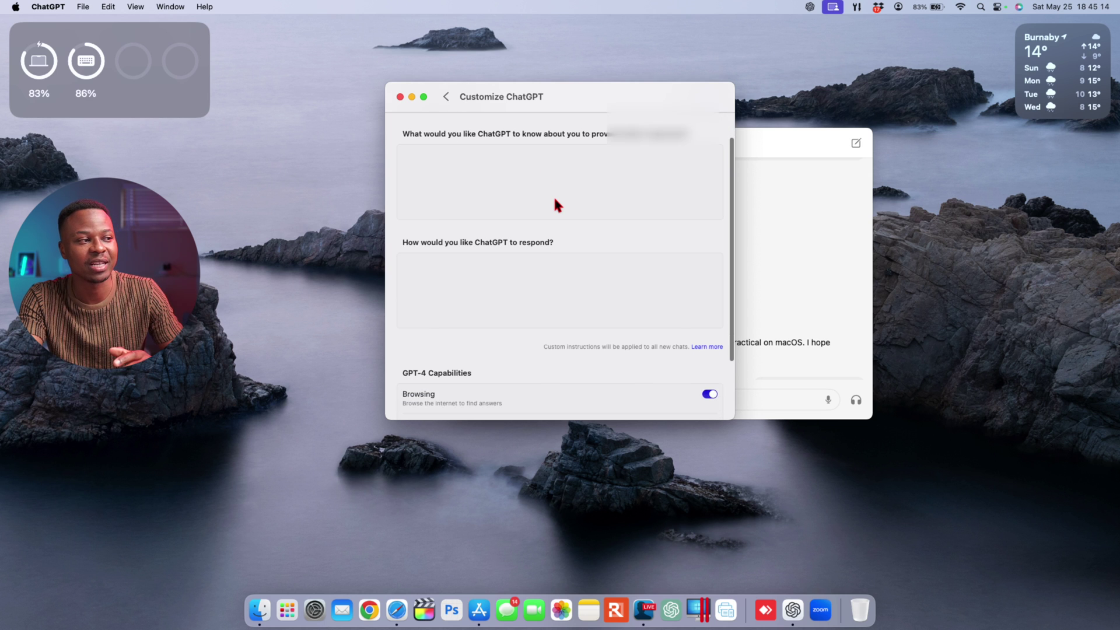
scroll(555, 201, up, 2)
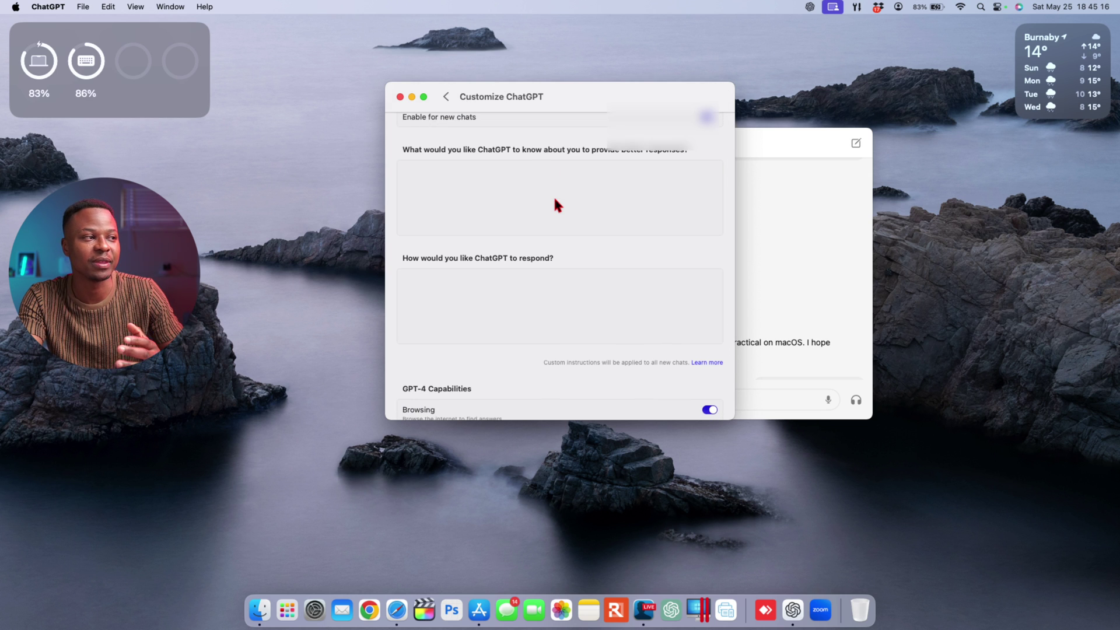
scroll(555, 200, up, 1)
scroll(555, 202, down, 6)
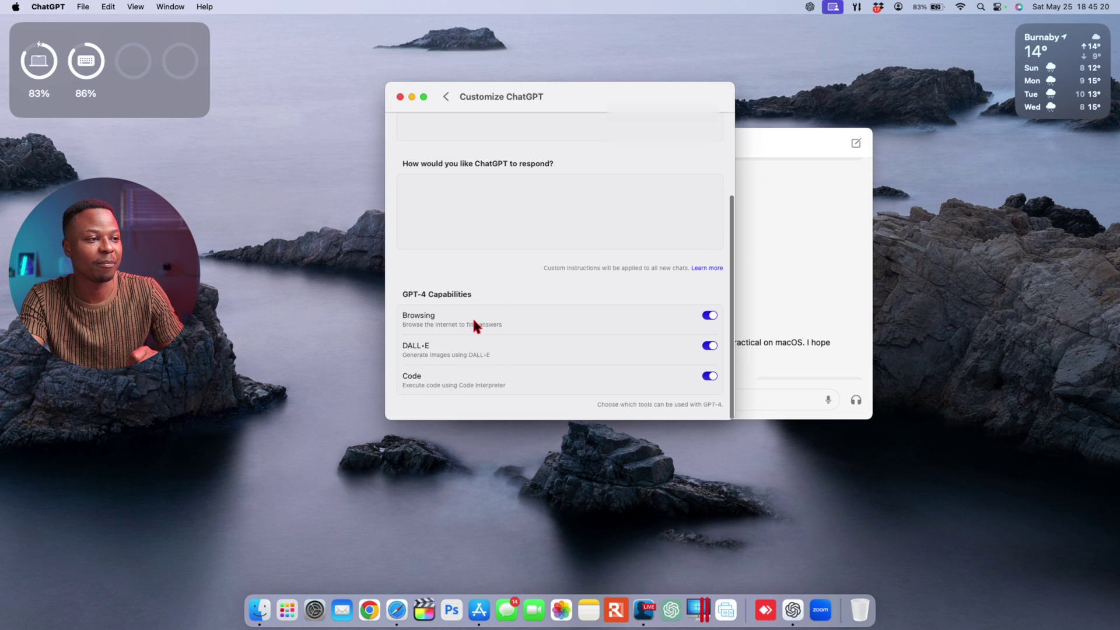
scroll(446, 300, up, 5)
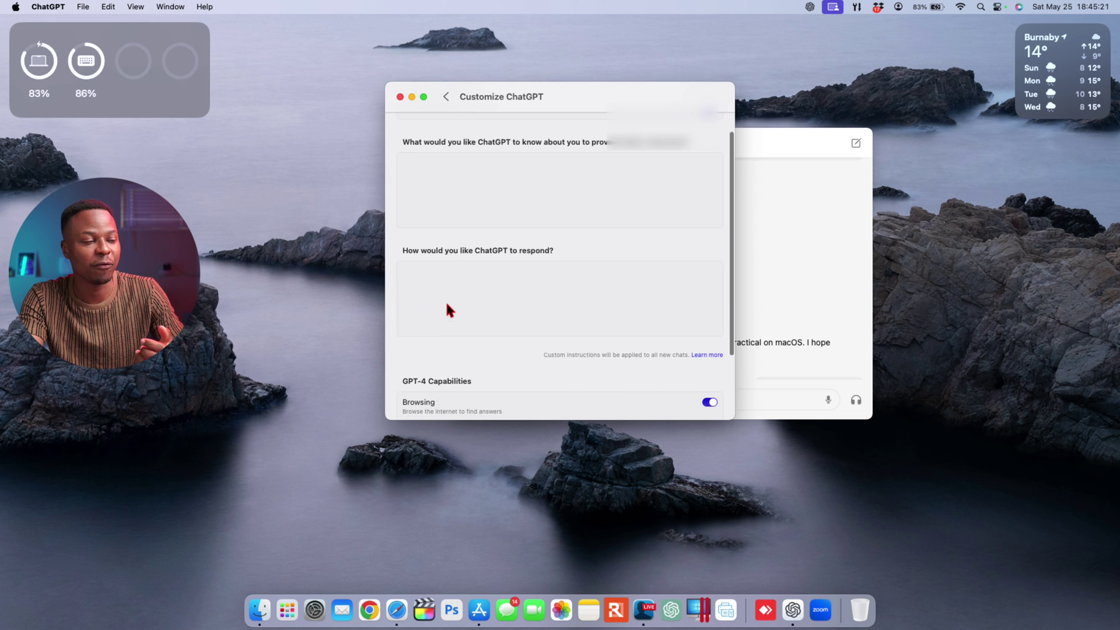
click(446, 97)
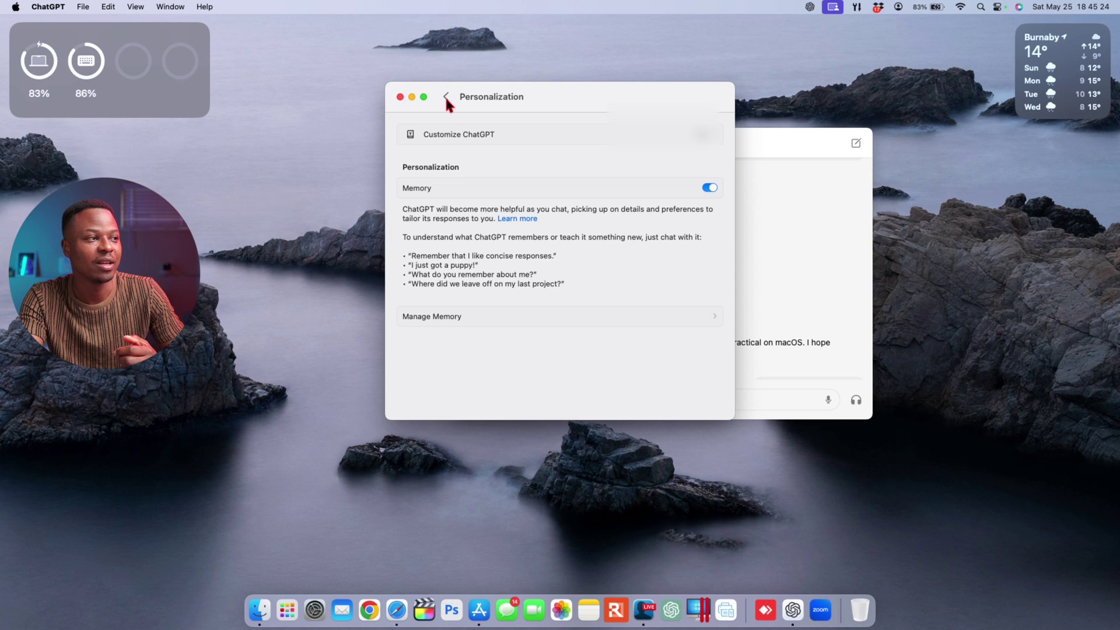
click(446, 96)
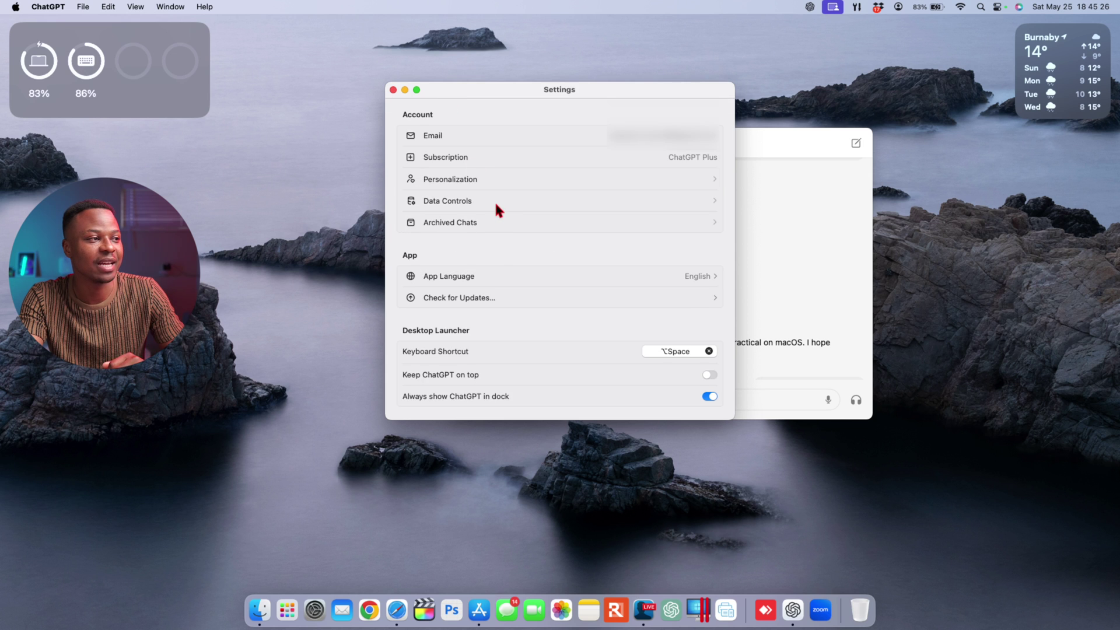
scroll(498, 267, down, 5)
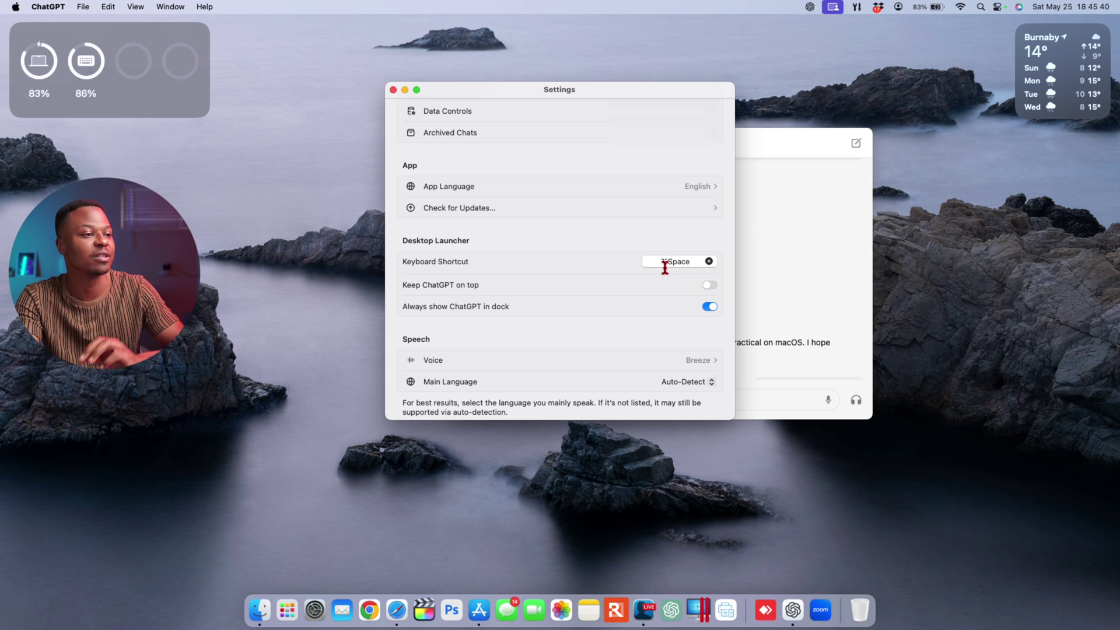
scroll(667, 268, down, 2)
scroll(665, 270, down, 2)
scroll(667, 272, down, 2)
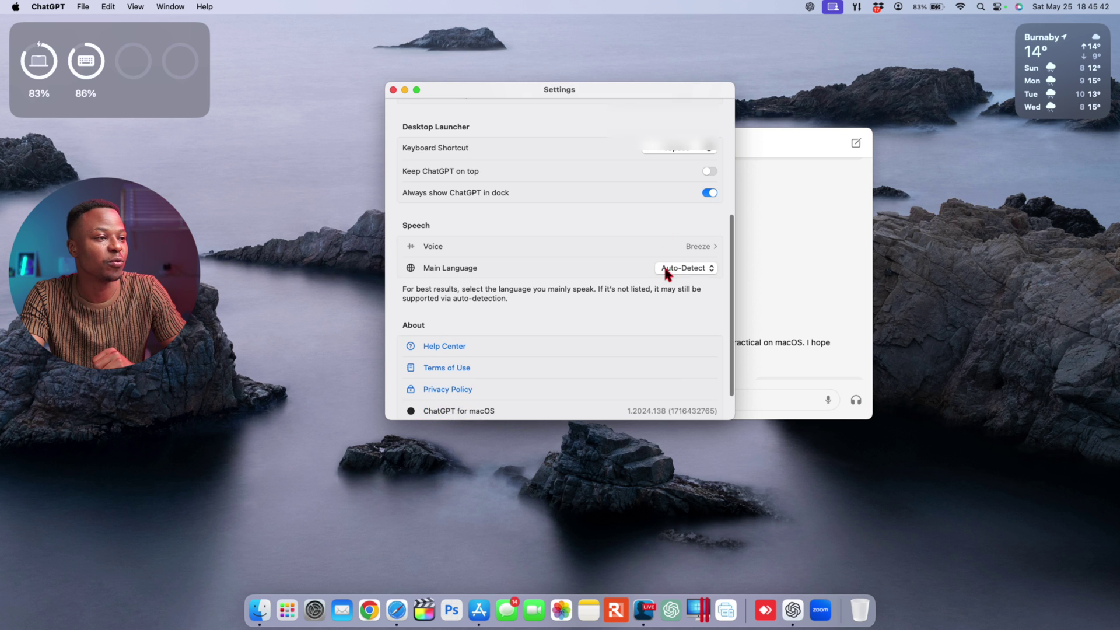
scroll(616, 275, down, 2)
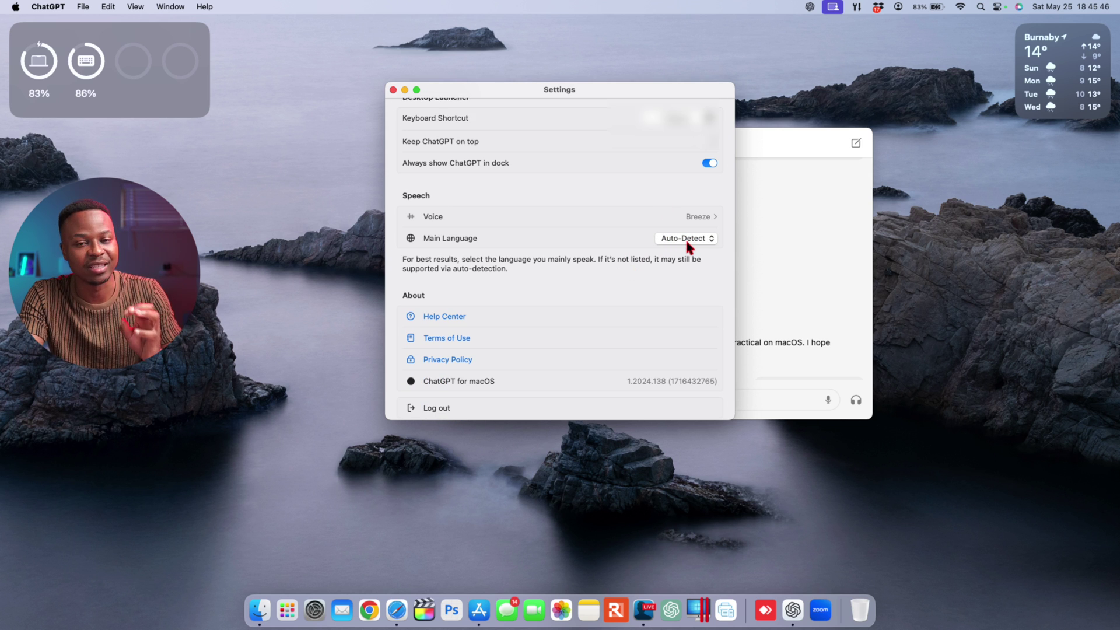
scroll(686, 242, down, 1)
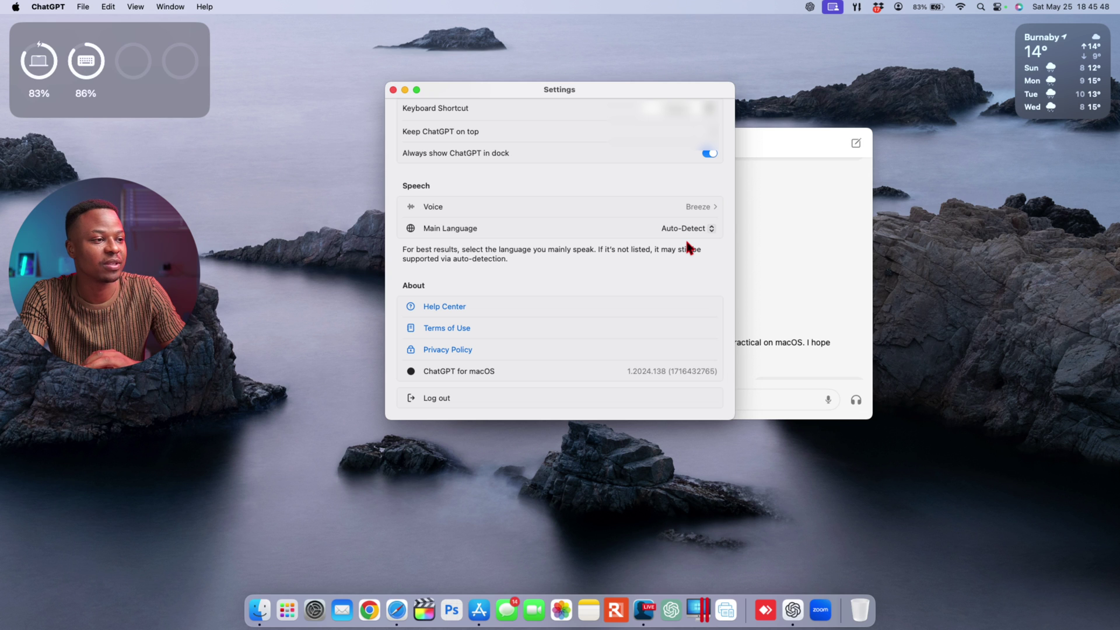
scroll(686, 244, up, 5)
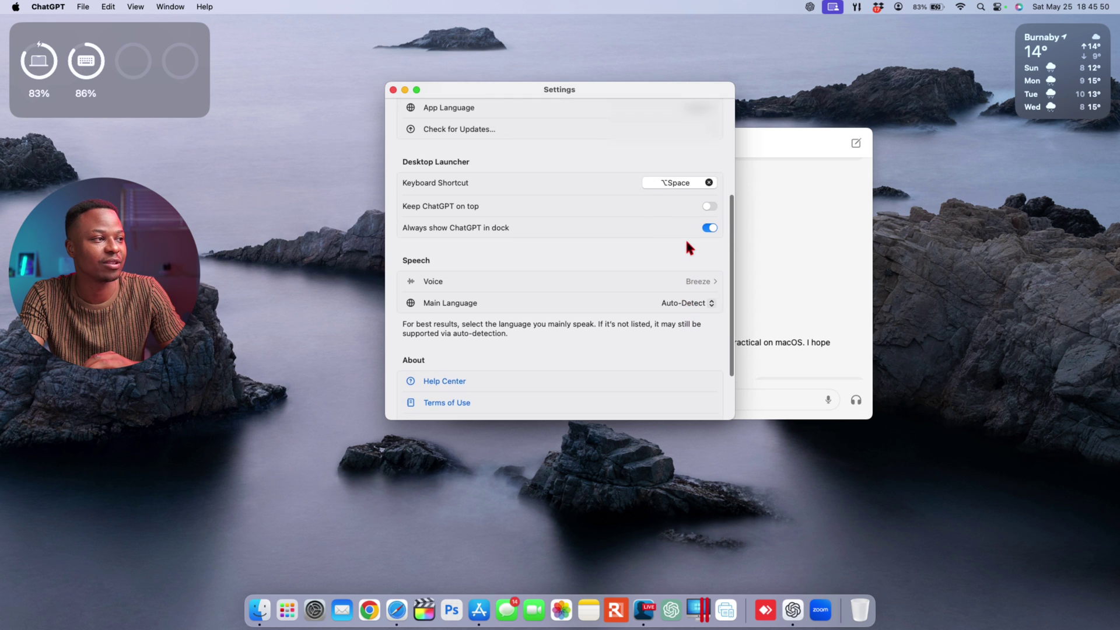
scroll(687, 240, up, 1)
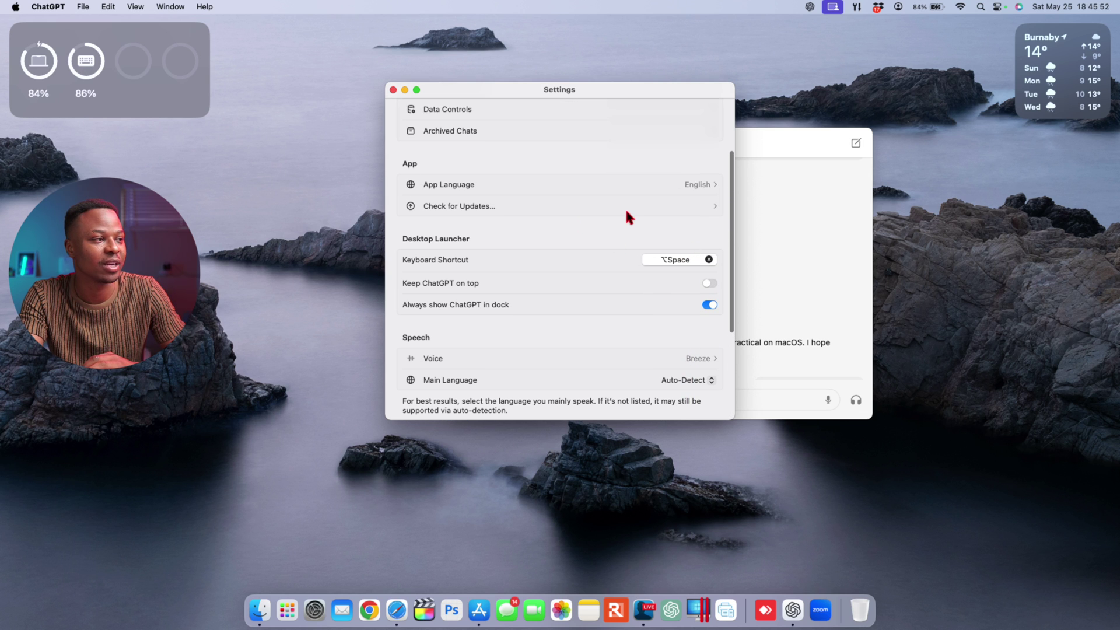
scroll(627, 217, up, 4)
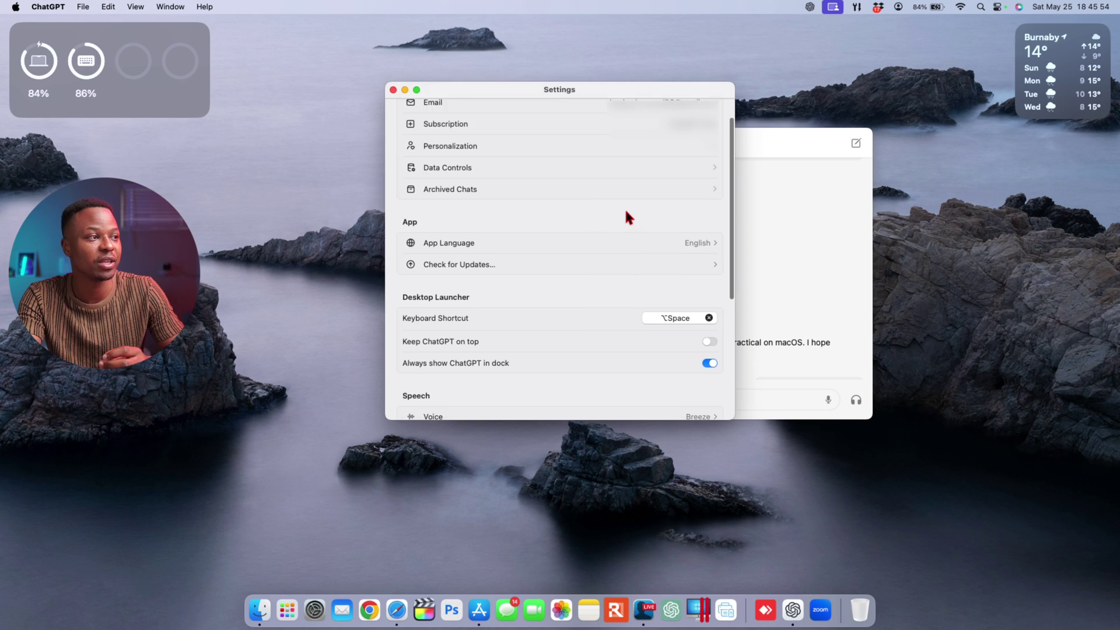